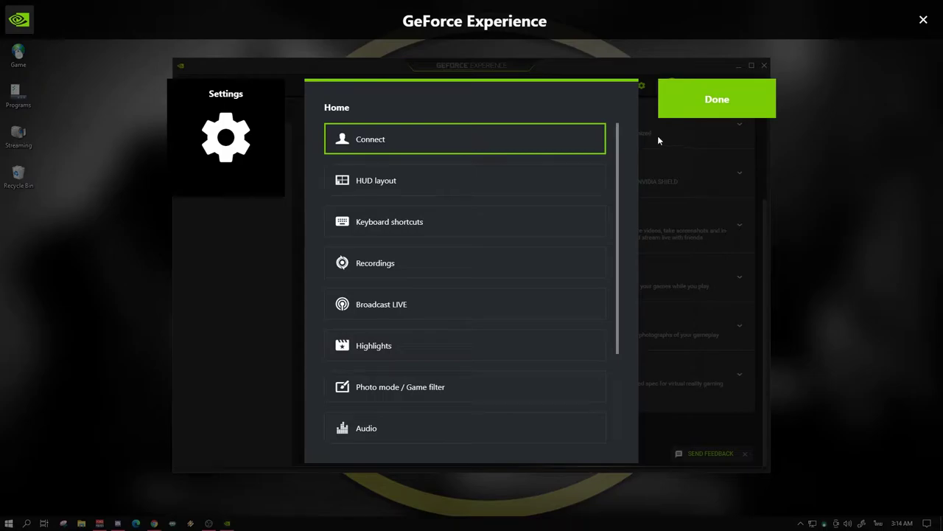
Step: Leave the overlay settings and turn off Instant Replay
{"action": "left_click", "coordinate": [741, 99]}
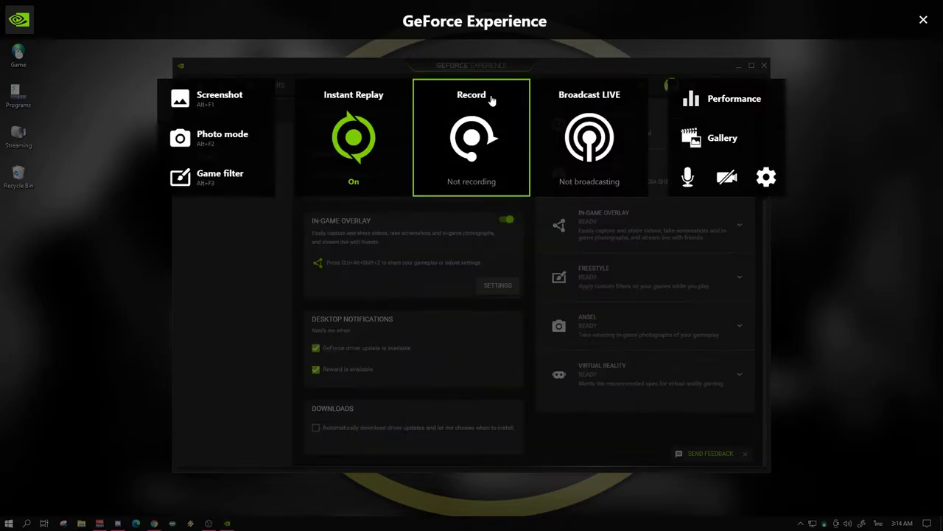
{"action": "left_click", "coordinate": [352, 144]}
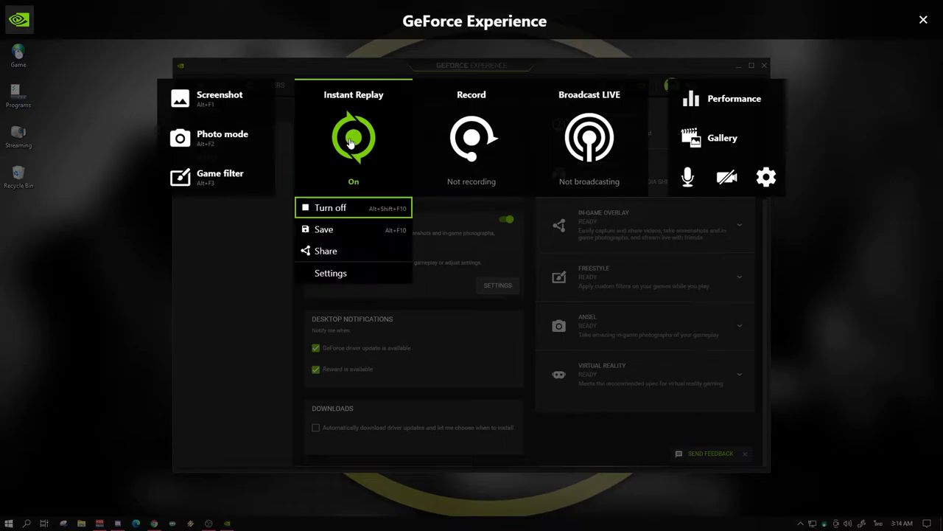
{"action": "left_click", "coordinate": [359, 211]}
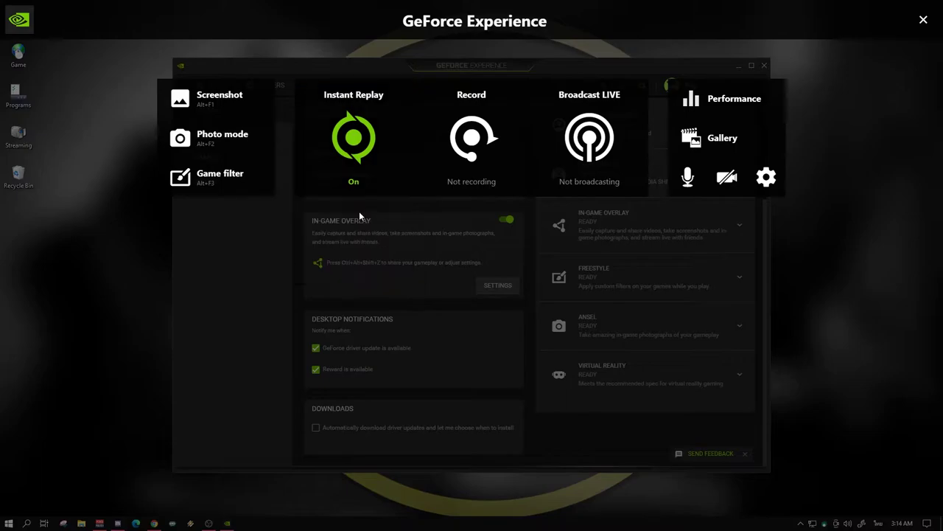
Step: Check the Recordings settings for the temporary files and videos folders
{"action": "left_click", "coordinate": [768, 186]}
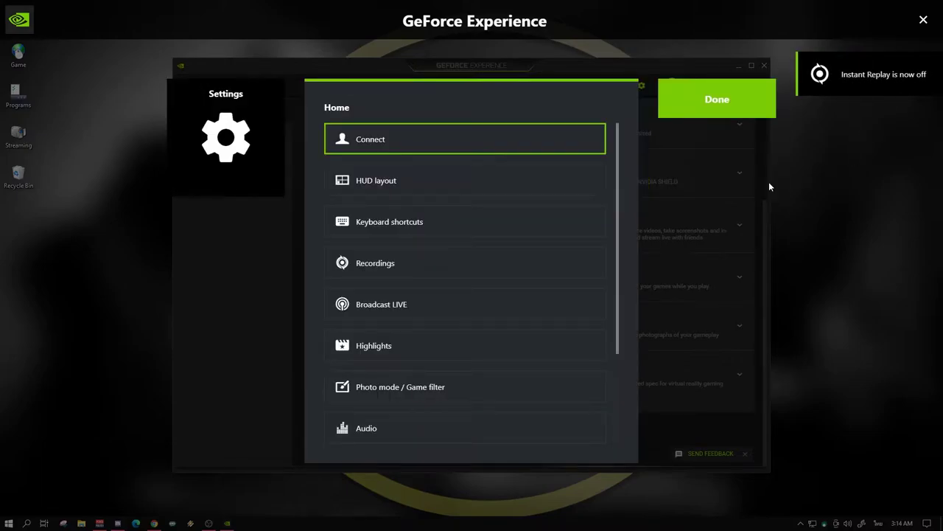
{"action": "scroll", "coordinate": [463, 198], "scroll_direction": "down", "scroll_amount": 3}
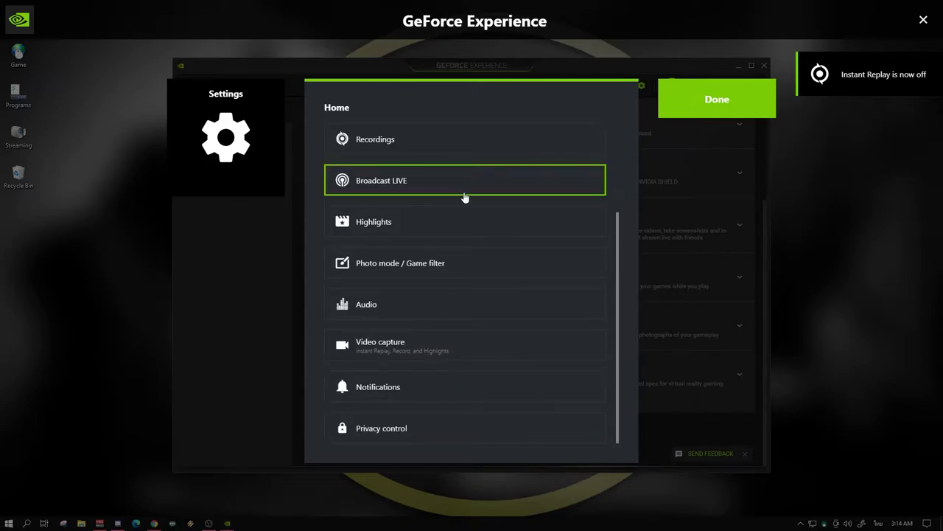
{"action": "scroll", "coordinate": [465, 198], "scroll_direction": "up", "scroll_amount": 2}
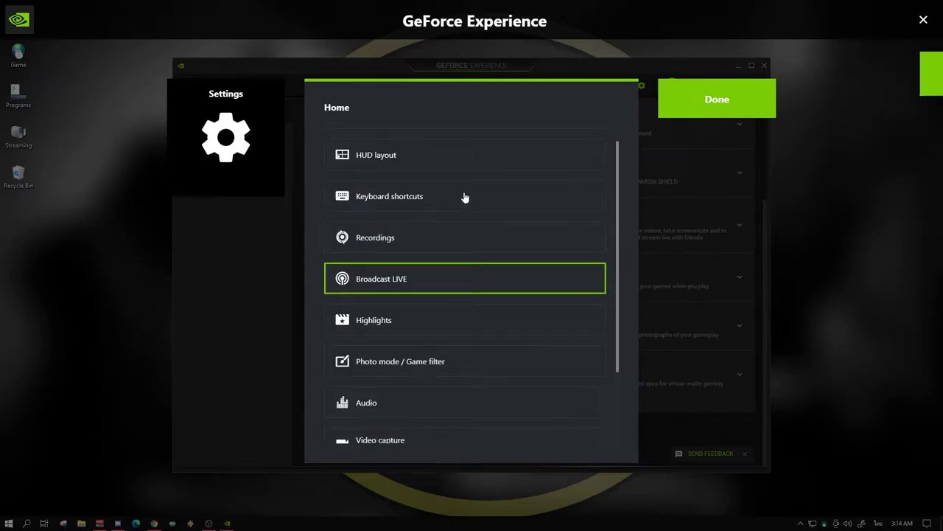
{"action": "left_click", "coordinate": [538, 233]}
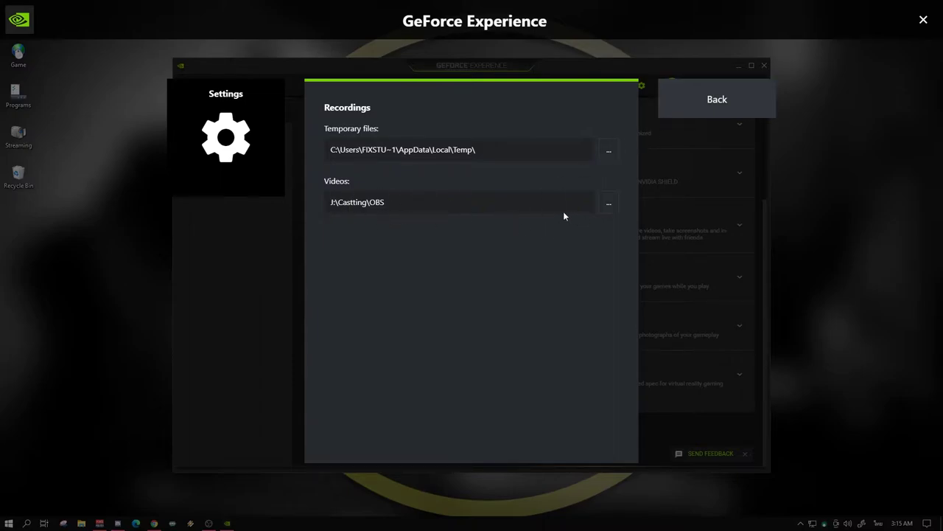
{"action": "left_click", "coordinate": [741, 112]}
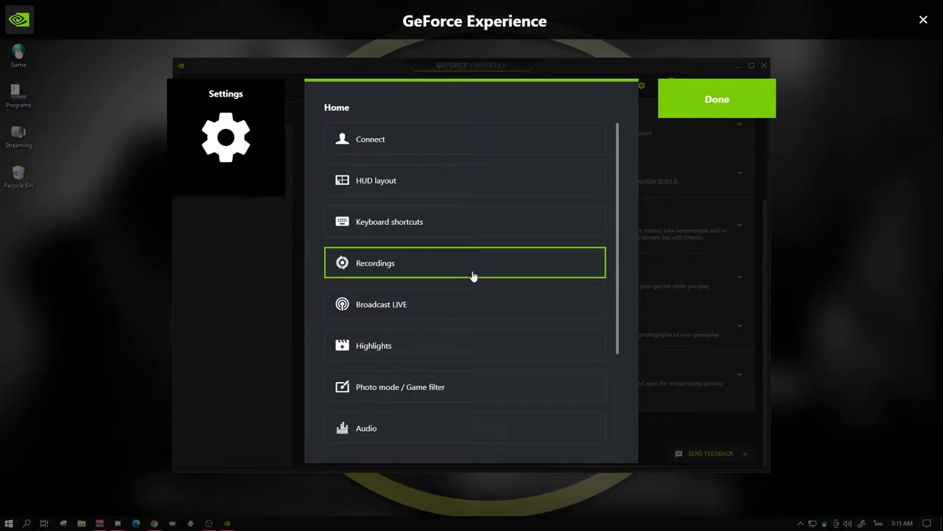
Step: Set the Instant Replay length to 5 minutes in the Video capture settings
{"action": "scroll", "coordinate": [546, 350], "scroll_direction": "down", "scroll_amount": 2}
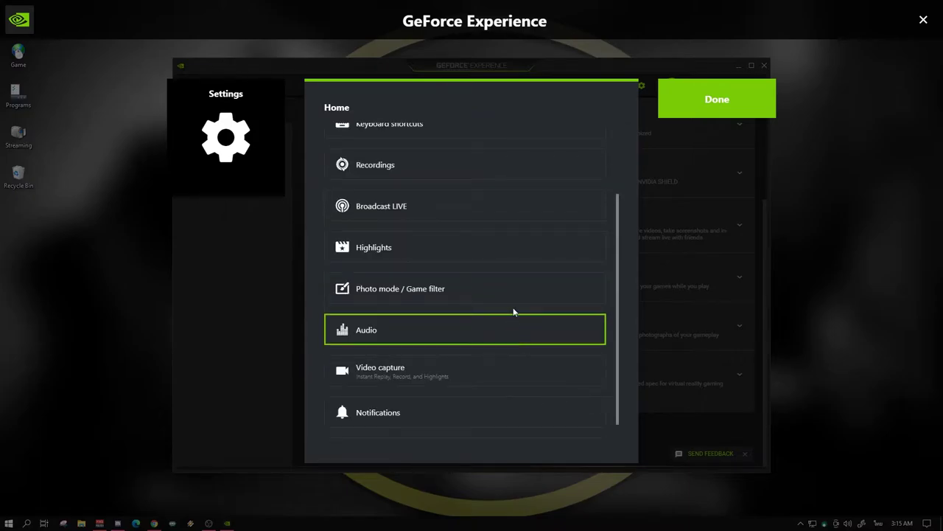
{"action": "scroll", "coordinate": [488, 295], "scroll_direction": "up", "scroll_amount": 1}
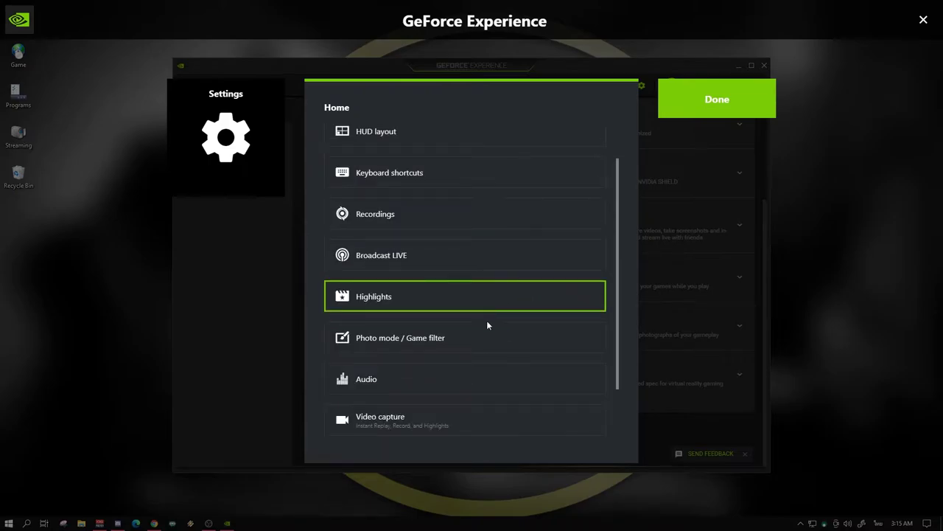
{"action": "scroll", "coordinate": [486, 322], "scroll_direction": "down", "scroll_amount": 1}
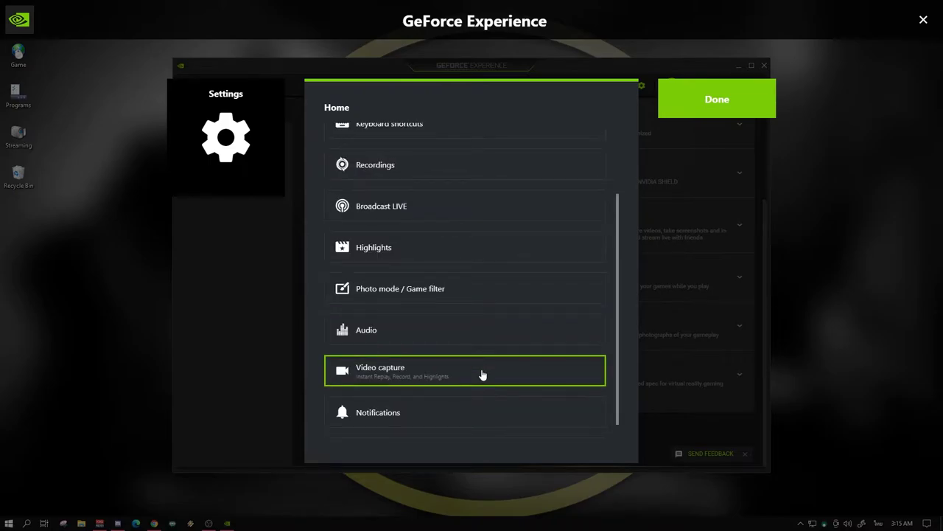
{"action": "left_click", "coordinate": [483, 375]}
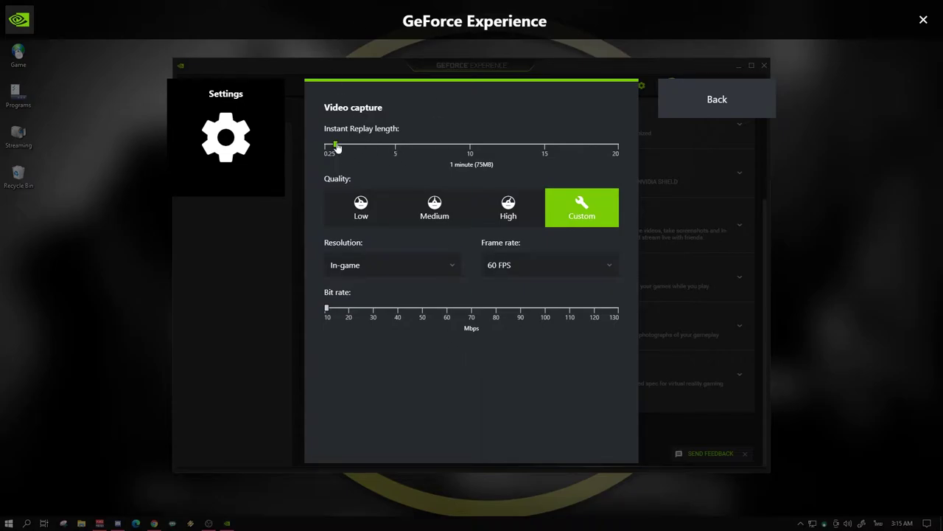
{"action": "left_click_drag", "start_coordinate": [335, 147], "coordinate": [684, 147]}
{"action": "left_click_drag", "start_coordinate": [617, 147], "coordinate": [470, 146]}
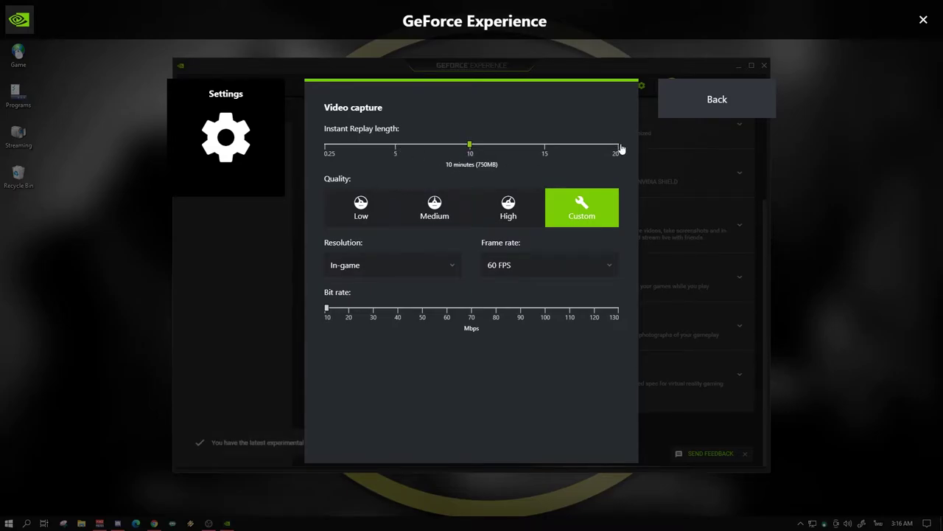
{"action": "left_click", "coordinate": [396, 147]}
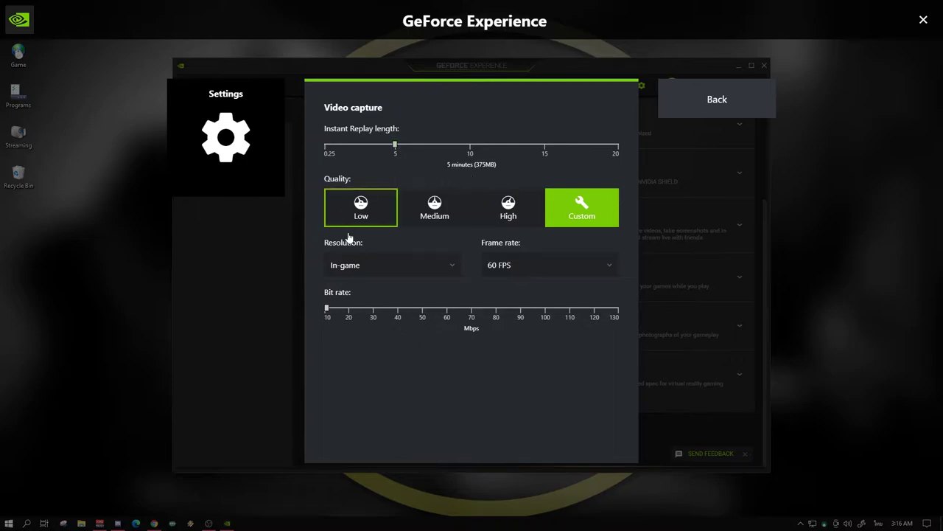
Step: Choose In-game as the capture resolution and 60 FPS as the frame rate
{"action": "left_click", "coordinate": [375, 271]}
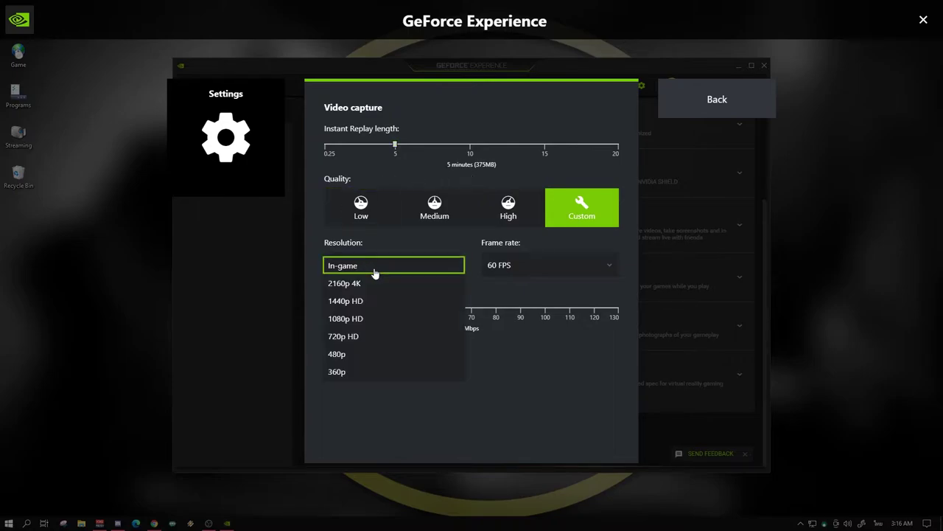
{"action": "left_click", "coordinate": [375, 273]}
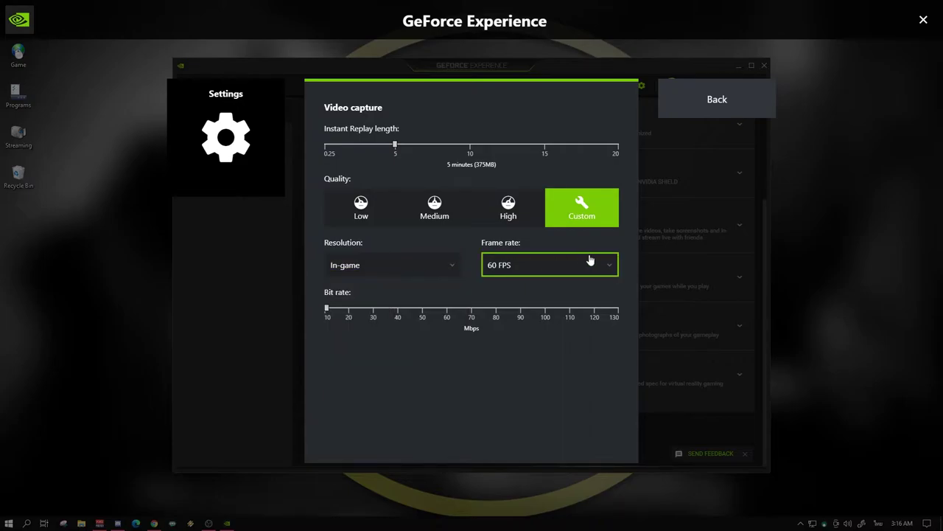
{"action": "left_click", "coordinate": [570, 267]}
{"action": "left_click", "coordinate": [470, 273]}
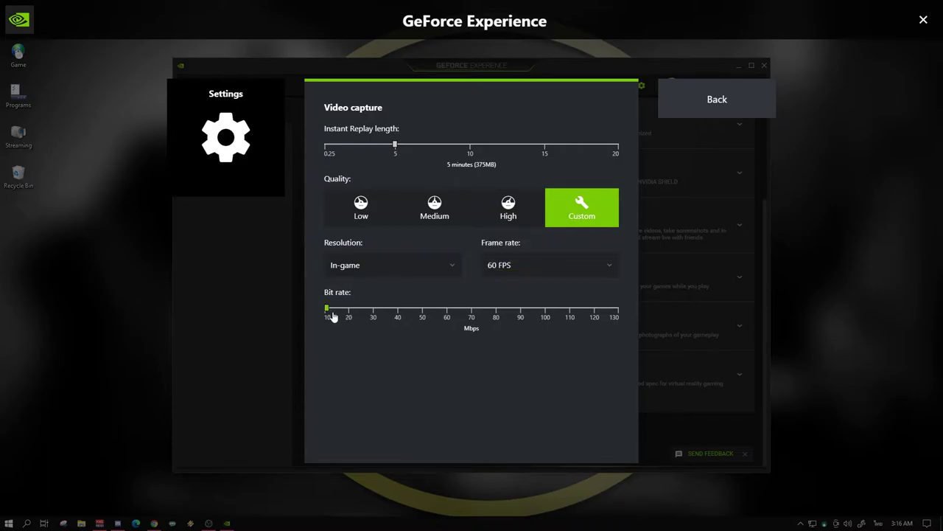
Step: Try higher bit rates up to 130 Mbps, set the bit rate to 10 Mbps and leave the Video capture settings
{"action": "left_click_drag", "start_coordinate": [327, 309], "coordinate": [621, 315]}
{"action": "left_click", "coordinate": [398, 309]}
{"action": "left_click_drag", "start_coordinate": [399, 308], "coordinate": [696, 299]}
{"action": "left_click_drag", "start_coordinate": [616, 312], "coordinate": [331, 302]}
{"action": "mouse_move", "coordinate": [328, 312]}
{"action": "left_mouse_down"}
{"action": "mouse_move", "coordinate": [336, 313]}
{"action": "mouse_move", "coordinate": [327, 313]}
{"action": "left_mouse_up"}
{"action": "left_click", "coordinate": [708, 115]}
Step: Review the Audio settings for system sounds, microphone and audio tracks
{"action": "scroll", "coordinate": [457, 316], "scroll_direction": "down", "scroll_amount": 2}
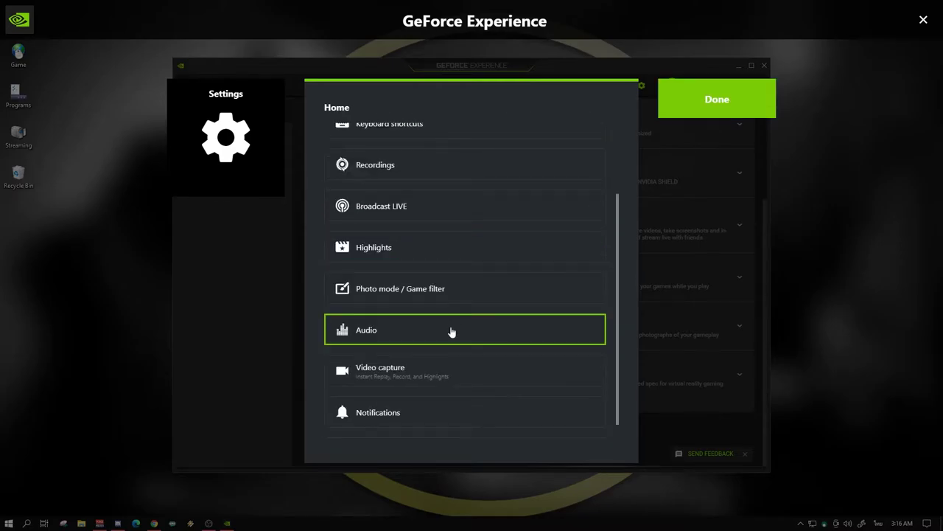
{"action": "left_click", "coordinate": [452, 332]}
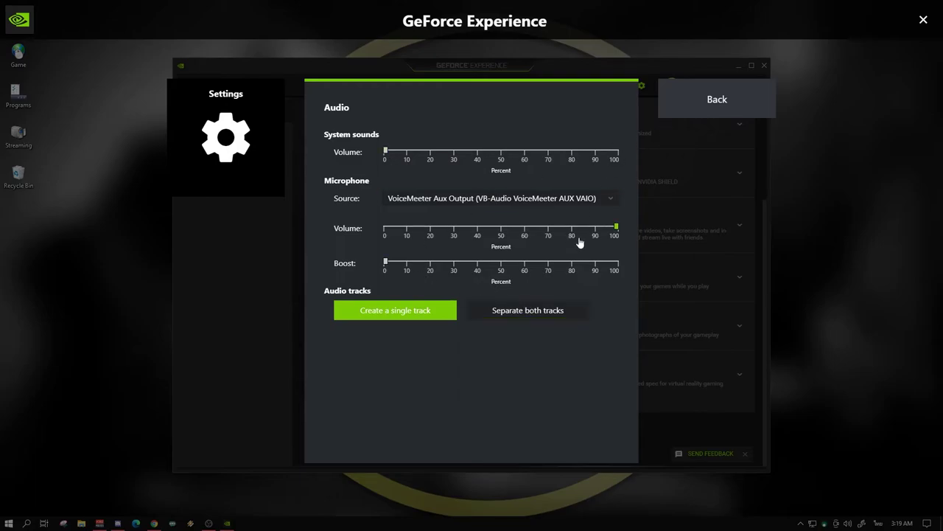
{"action": "left_click", "coordinate": [718, 108]}
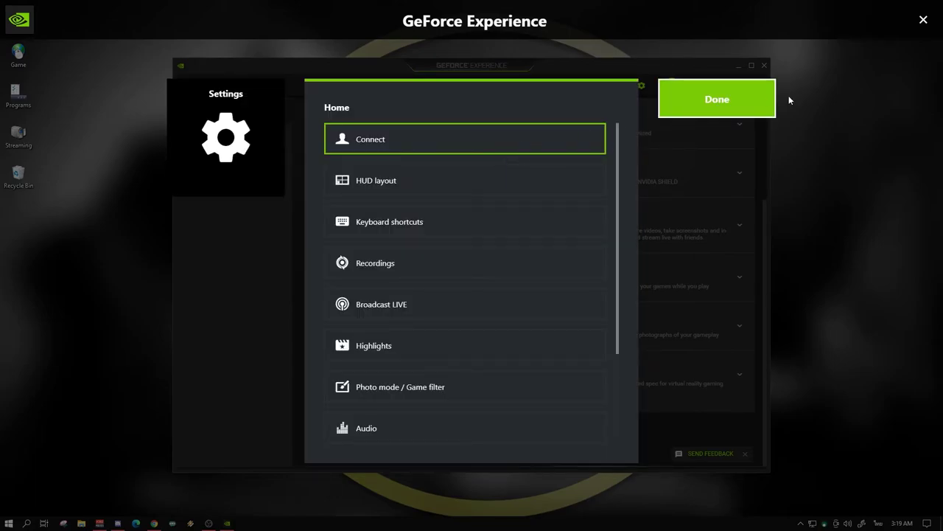
Step: Leave the overlay settings and turn on Instant Replay
{"action": "scroll", "coordinate": [556, 274], "scroll_direction": "down", "scroll_amount": 3}
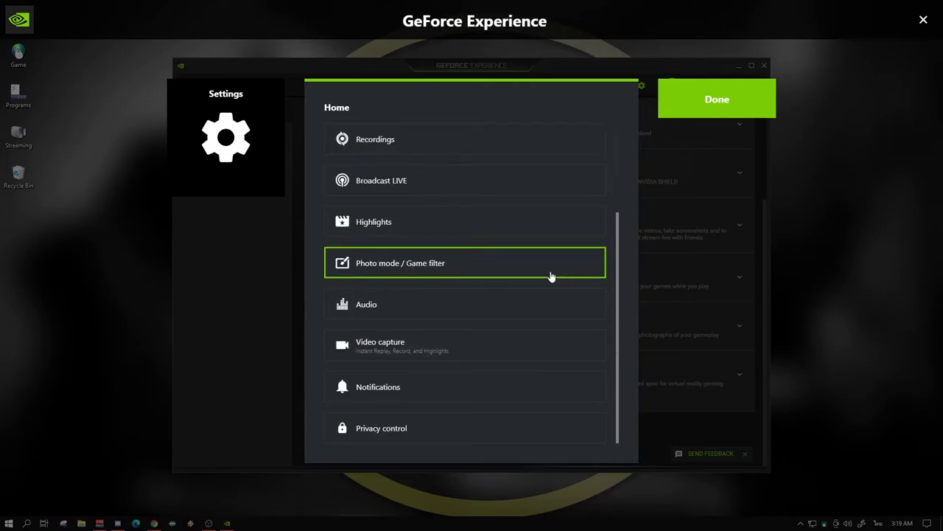
{"action": "left_click", "coordinate": [702, 109]}
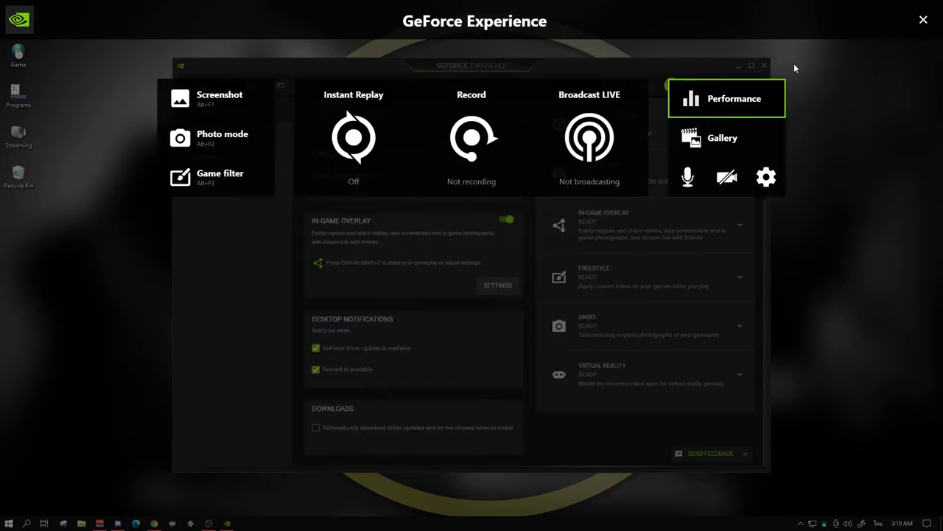
{"action": "left_click", "coordinate": [354, 151]}
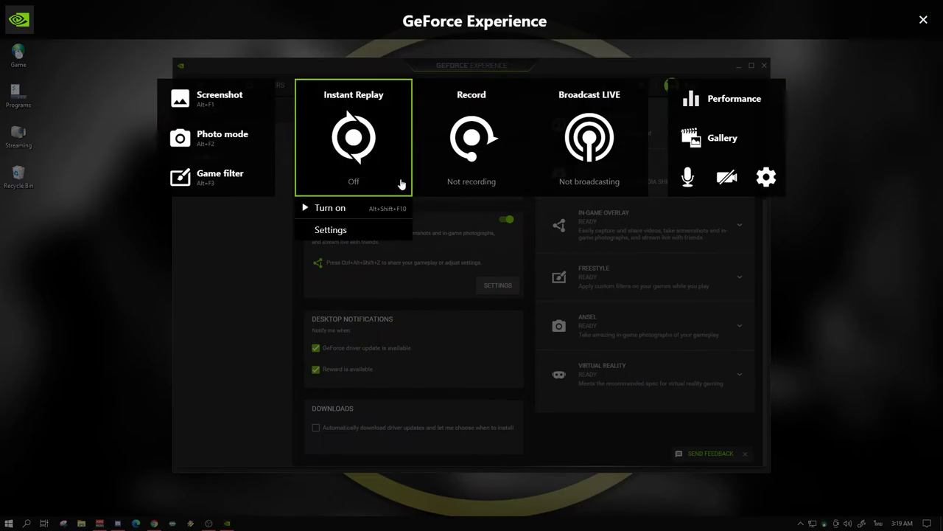
{"action": "left_click", "coordinate": [363, 211]}
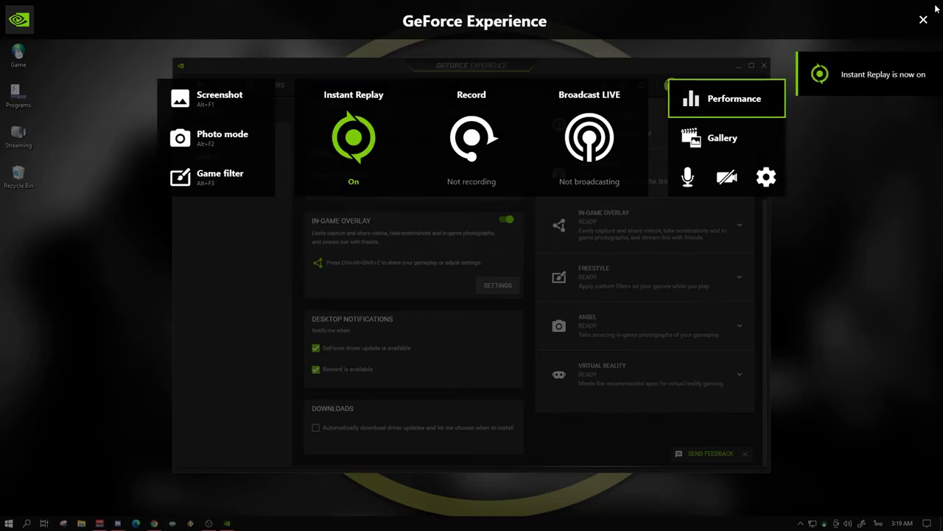
Step: Check the Video capture settings while Instant Replay is running, and turn Instant Replay off
{"action": "left_click", "coordinate": [769, 179]}
{"action": "scroll", "coordinate": [405, 352], "scroll_direction": "down", "scroll_amount": 2}
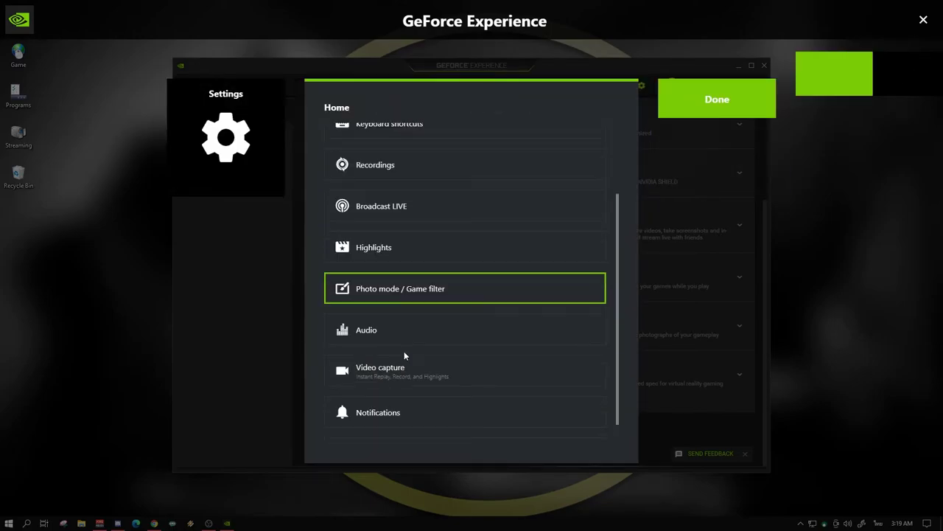
{"action": "left_click", "coordinate": [406, 377]}
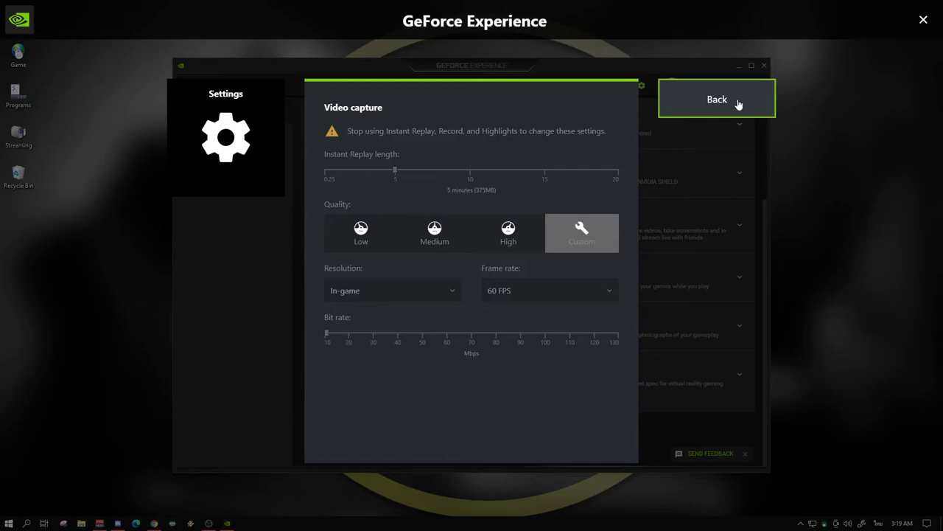
{"action": "key", "text": "alt+shift+F10"}
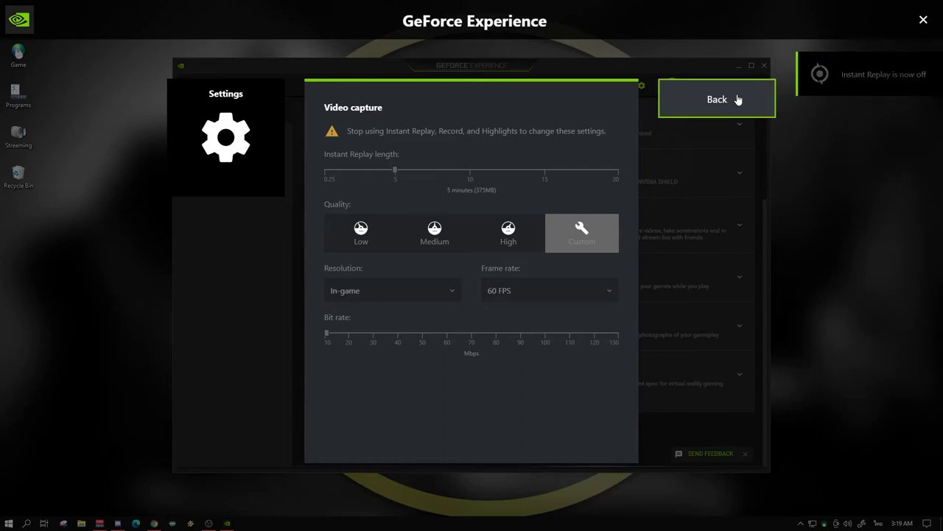
{"action": "left_click", "coordinate": [737, 97]}
Step: Set the Instant Replay length to 30 seconds in the Video capture settings and close the overlay
{"action": "scroll", "coordinate": [434, 355], "scroll_direction": "down", "scroll_amount": 3}
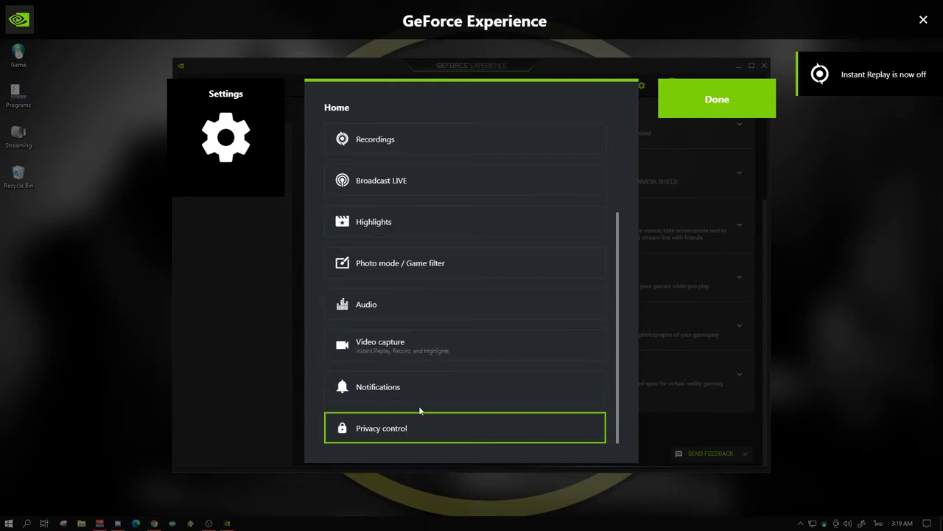
{"action": "left_click", "coordinate": [412, 352]}
{"action": "left_click_drag", "start_coordinate": [395, 147], "coordinate": [327, 147]}
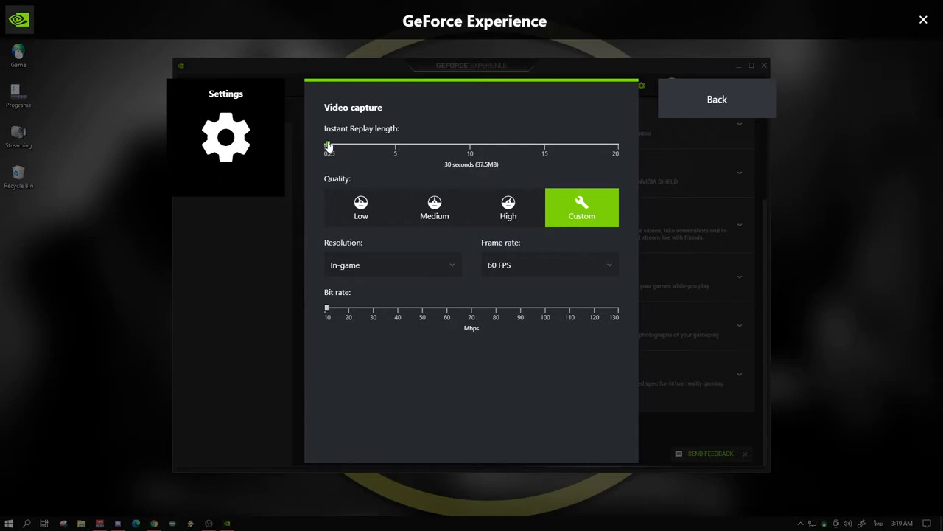
{"action": "left_click", "coordinate": [718, 102]}
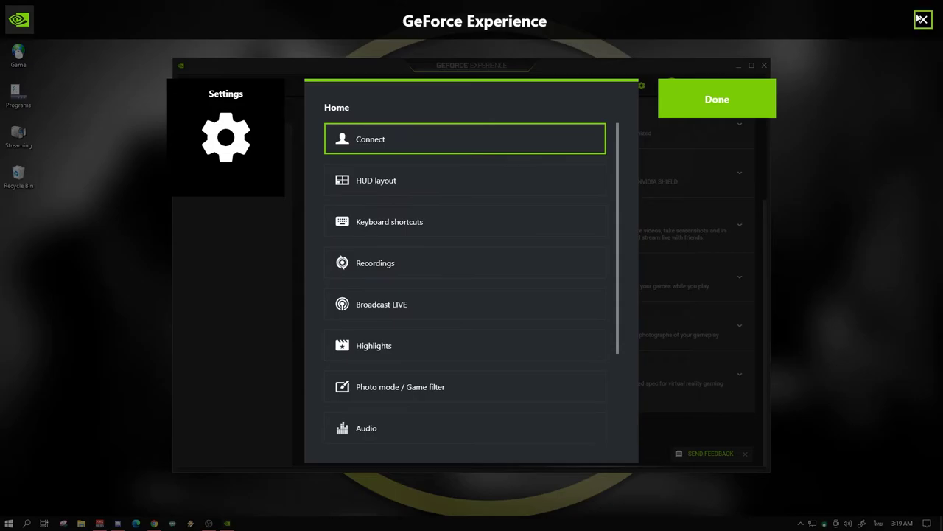
{"action": "left_click", "coordinate": [715, 109]}
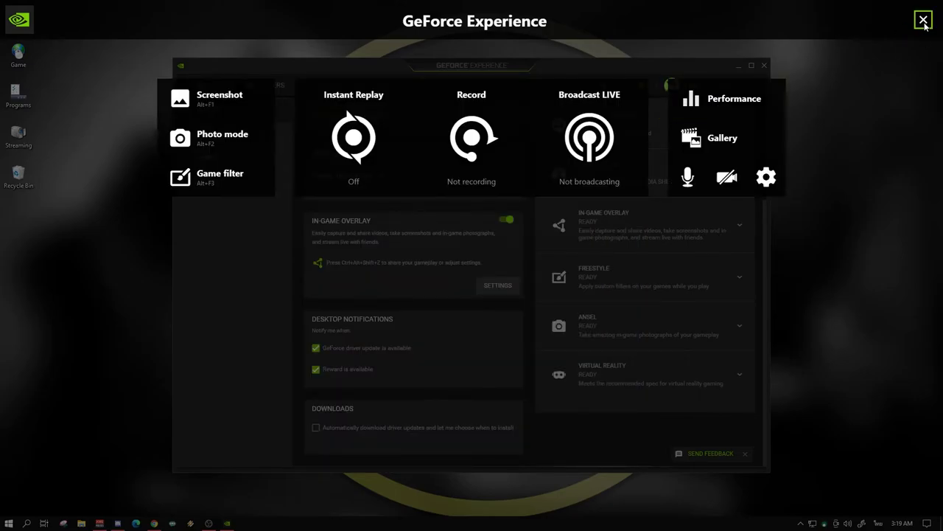
{"action": "left_click", "coordinate": [924, 20]}
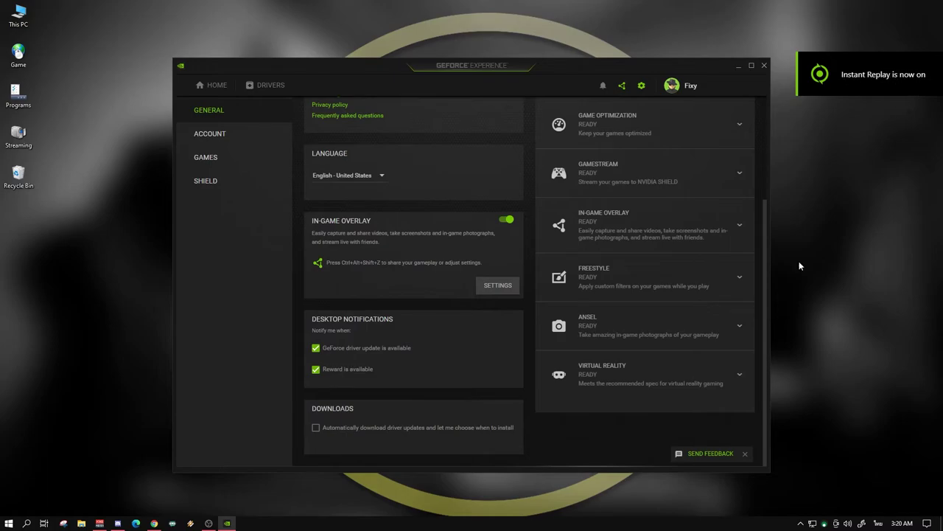
Step: Switch to the running Black Desert game and move the character forward
{"action": "left_click", "coordinate": [801, 523]}
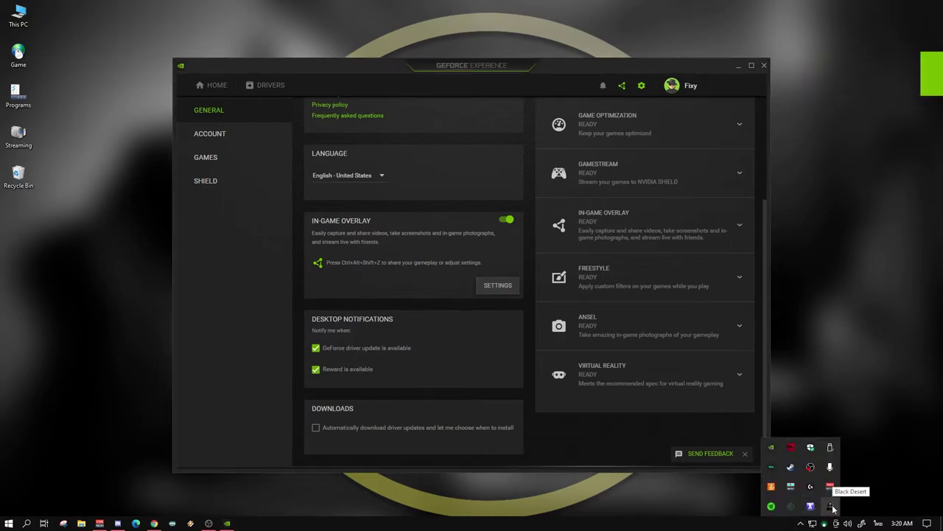
{"action": "left_click", "coordinate": [831, 507]}
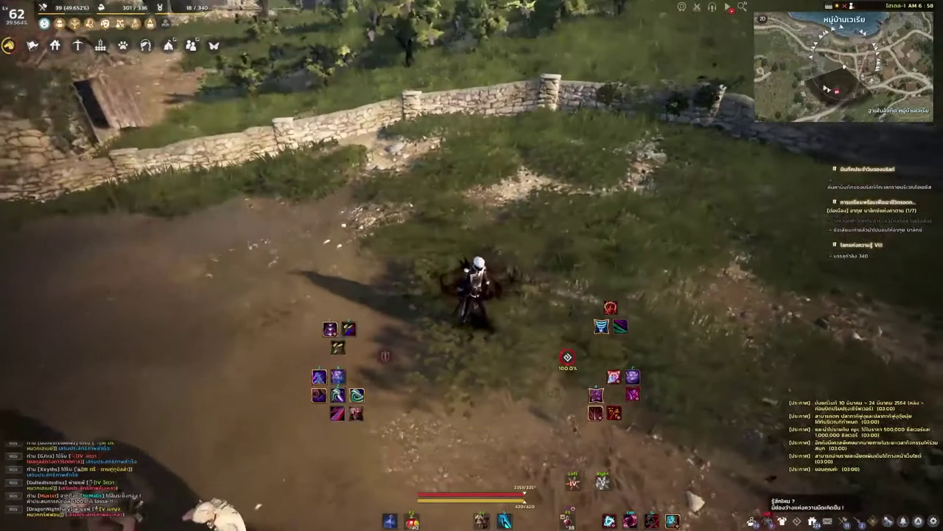
{"action": "key", "text": "w"}
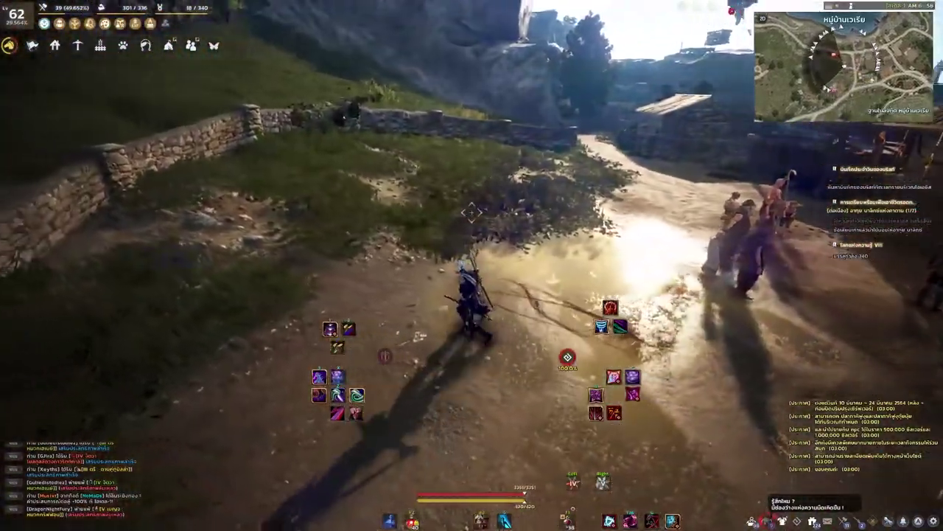
Step: Fight with the character's combat skills around the village and save the last 30 seconds of gameplay with Instant Replay
{"action": "left_click", "coordinate": [472, 213]}
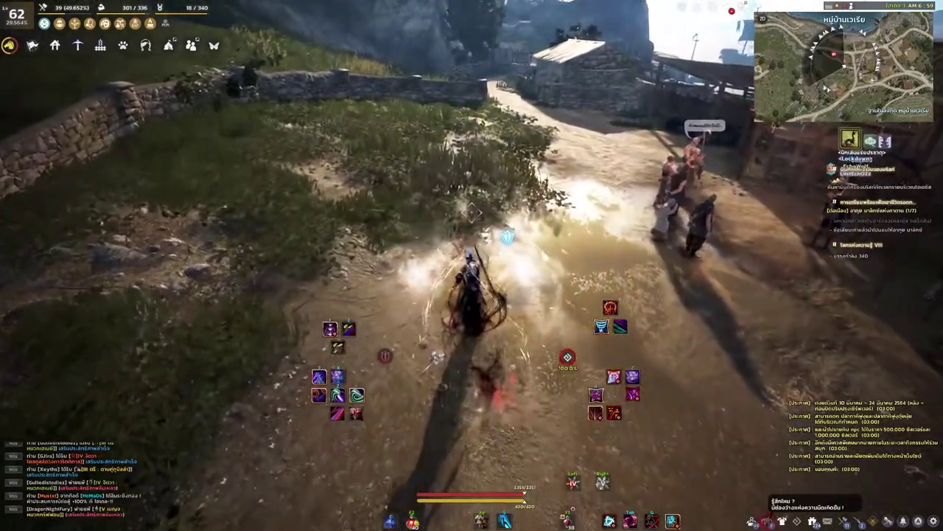
{"action": "left_click", "coordinate": [472, 213]}
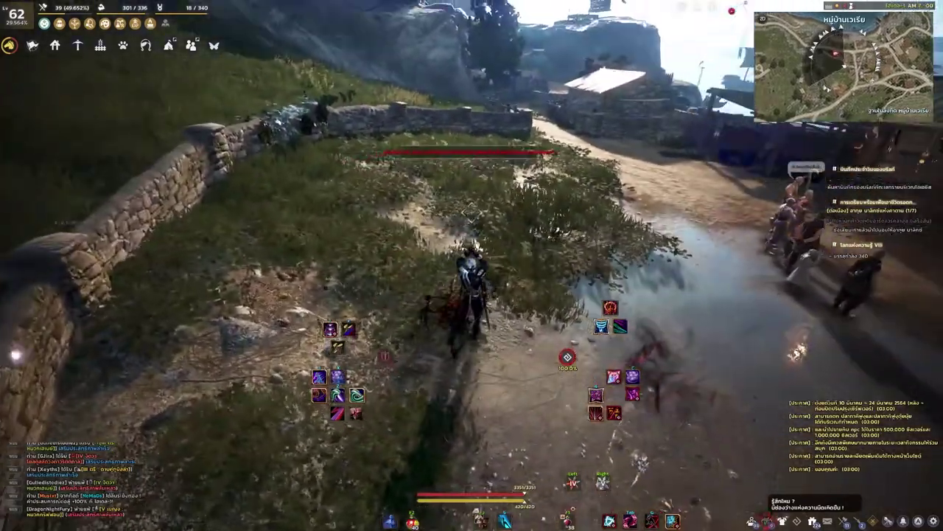
{"action": "left_click", "coordinate": [472, 213]}
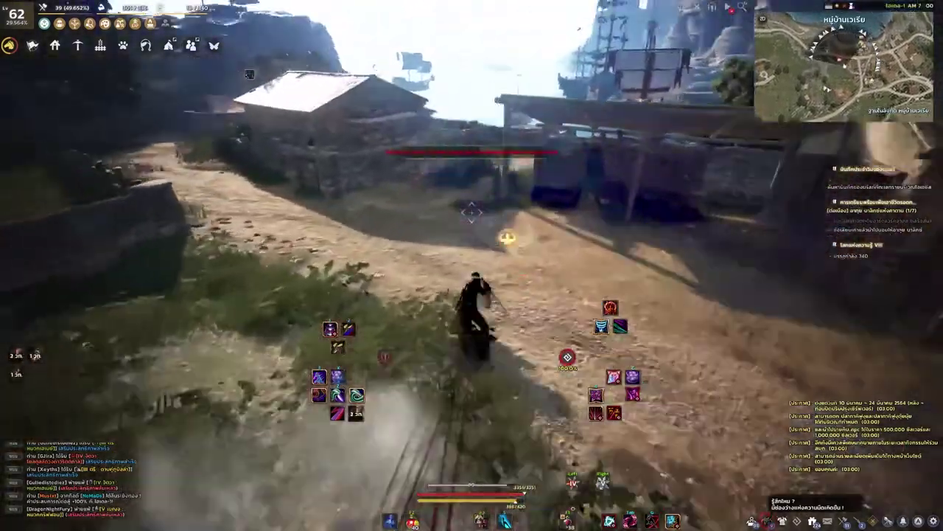
{"action": "left_click", "coordinate": [472, 213]}
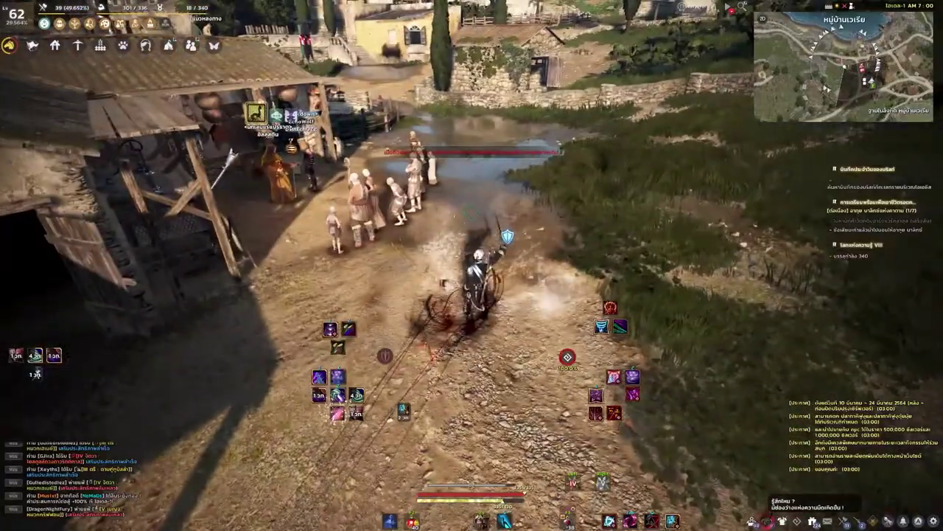
{"action": "key", "text": "e"}
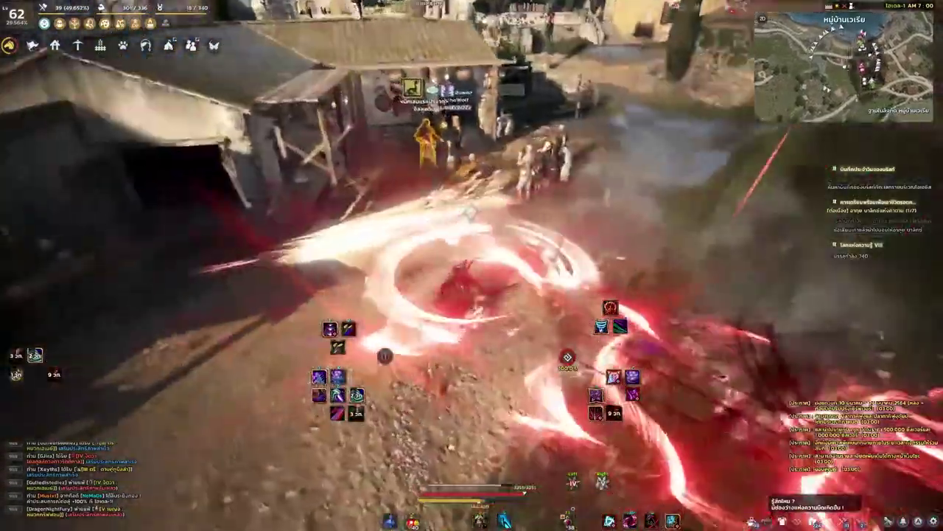
{"action": "key", "text": "q"}
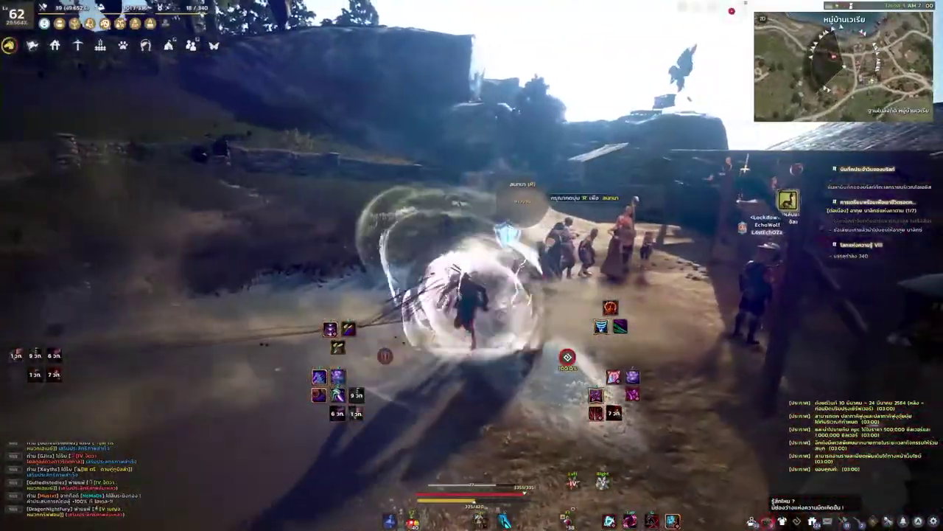
{"action": "key", "text": "e"}
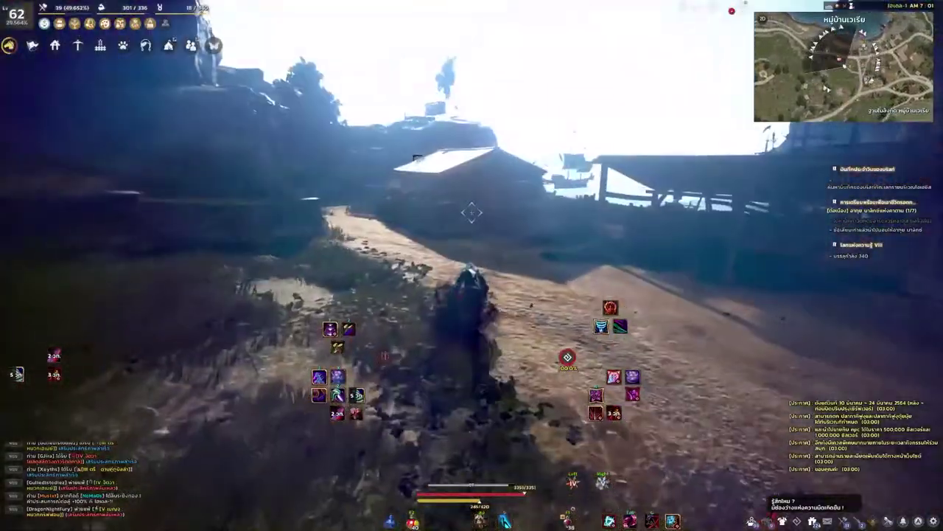
{"action": "key", "text": "shift"}
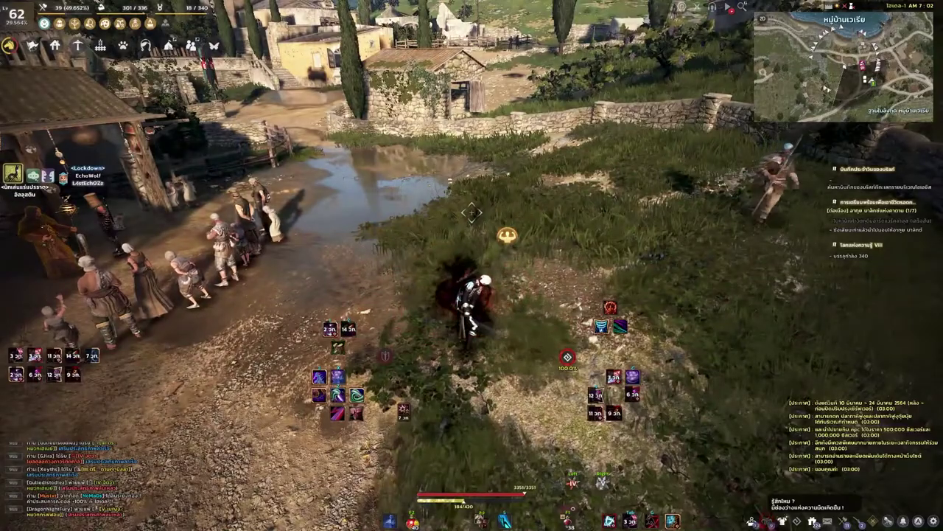
{"action": "left_click", "coordinate": [472, 213]}
{"action": "left_click", "coordinate": [472, 213]}
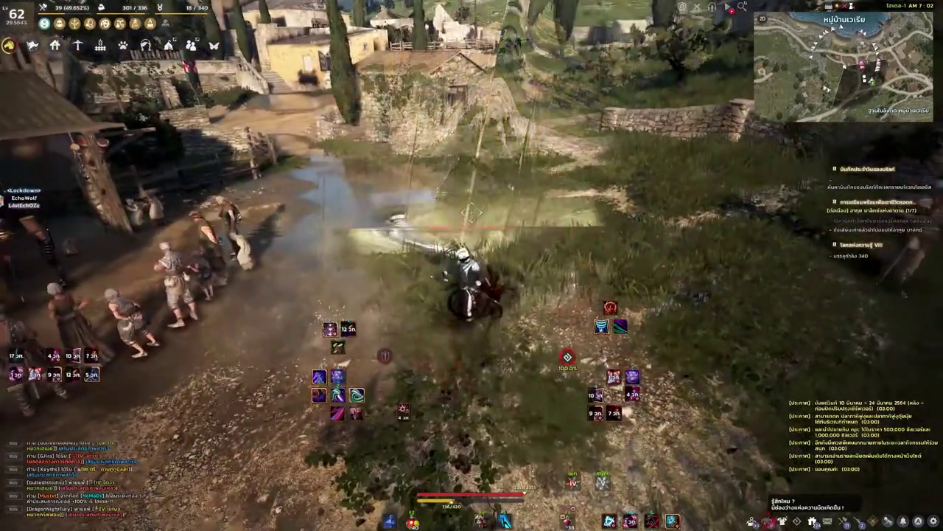
{"action": "right_click", "coordinate": [472, 213]}
{"action": "left_click", "coordinate": [472, 213]}
{"action": "key", "text": "w"}
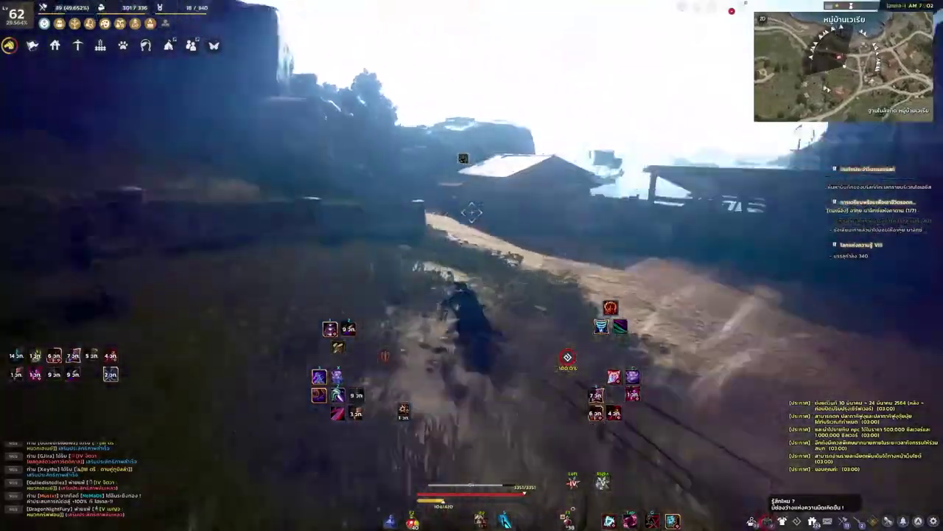
{"action": "left_click", "coordinate": [472, 213]}
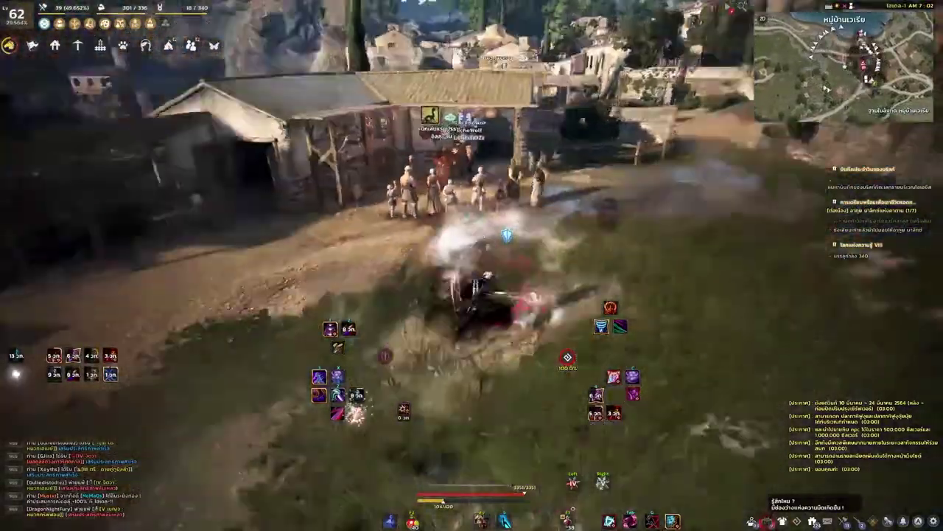
{"action": "key", "text": "w"}
{"action": "left_click", "coordinate": [471, 213]}
{"action": "right_click", "coordinate": [472, 213]}
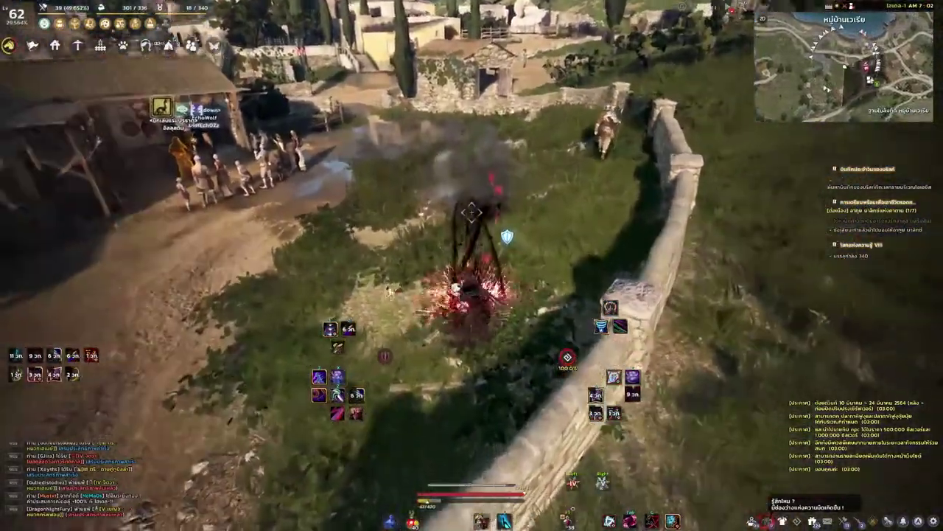
{"action": "left_click", "coordinate": [472, 213]}
{"action": "key", "text": "w"}
{"action": "left_click", "coordinate": [472, 213]}
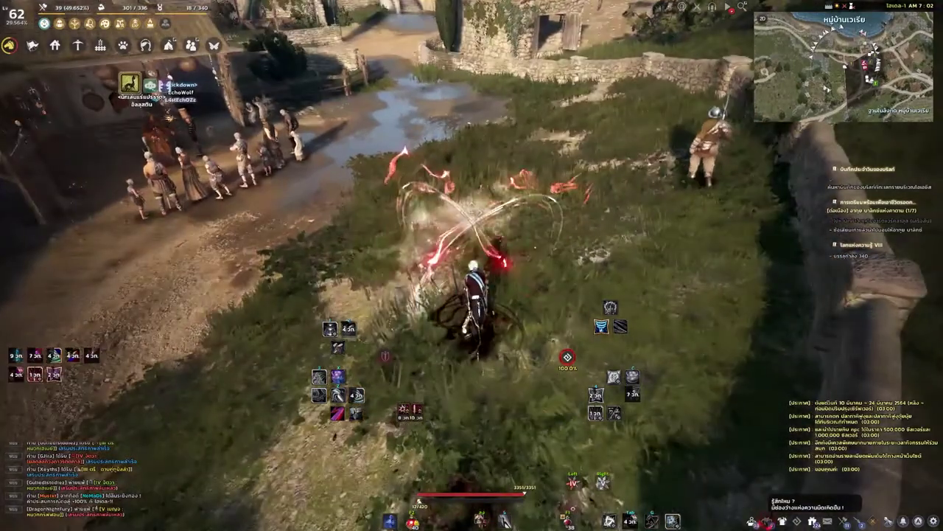
{"action": "right_click", "coordinate": [471, 213]}
{"action": "right_click", "coordinate": [472, 213]}
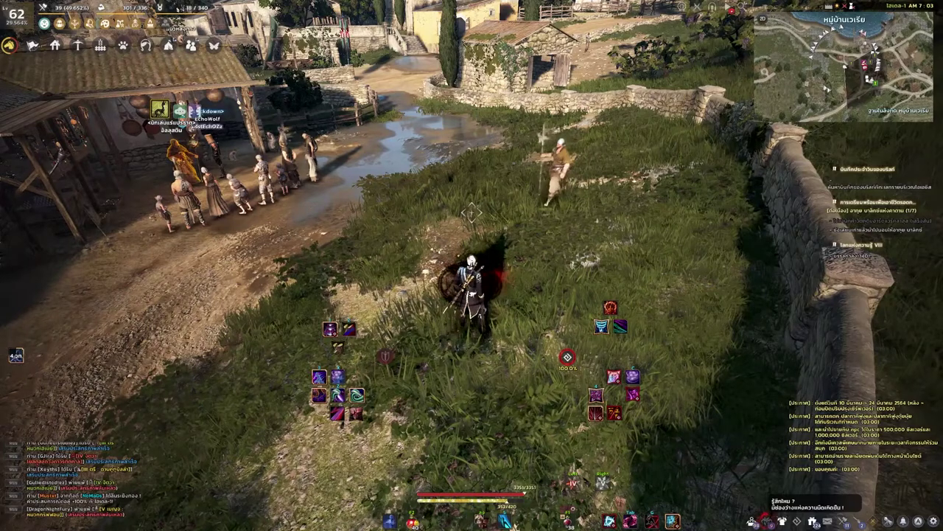
{"action": "key", "text": "alt+F10"}
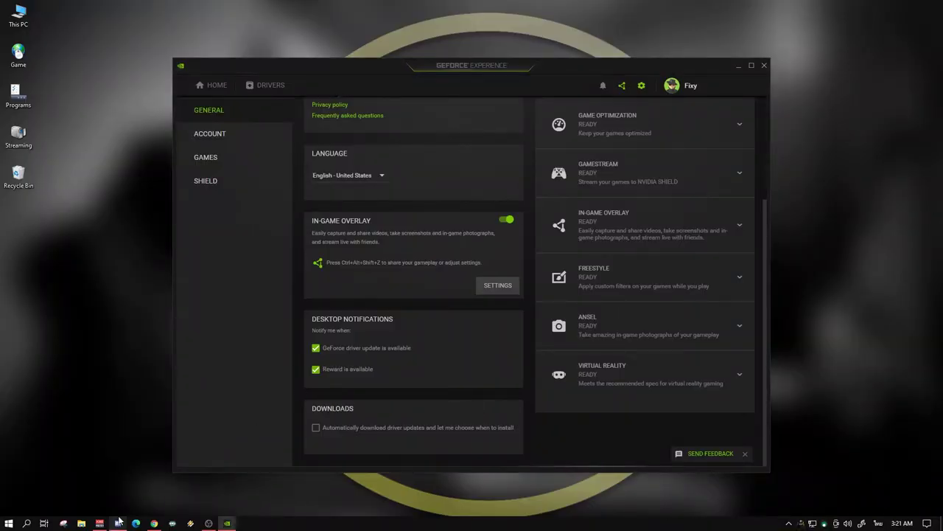
Step: Open the Black Desert recordings folder in File Explorer, under Footage (J:), Castting, OBS
{"action": "left_click", "coordinate": [81, 524]}
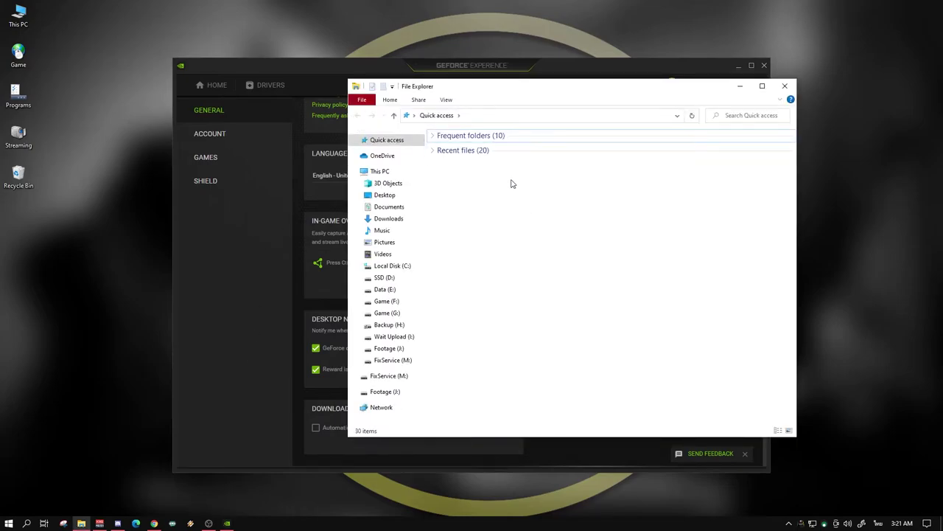
{"action": "left_click", "coordinate": [390, 348]}
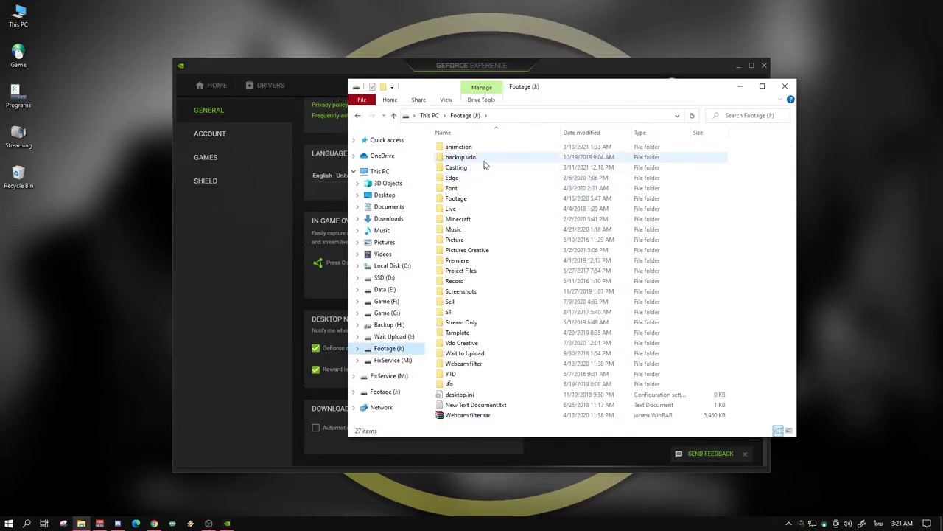
{"action": "double_click", "coordinate": [471, 167]}
{"action": "double_click", "coordinate": [471, 156]}
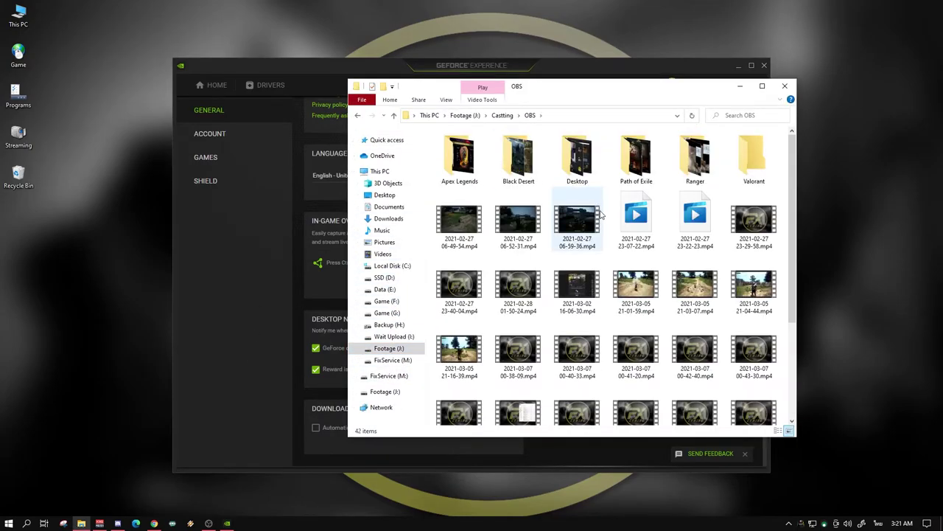
{"action": "double_click", "coordinate": [519, 158]}
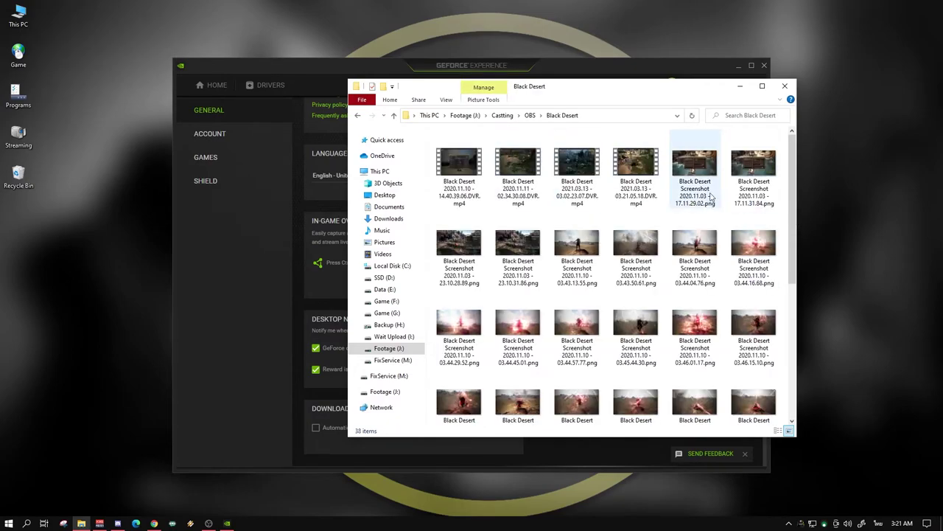
Step: Select the replay clip Black Desert 2021.03.13 - 03.21.05.18.DVR.mp4 and check its file name
{"action": "left_click", "coordinate": [637, 181]}
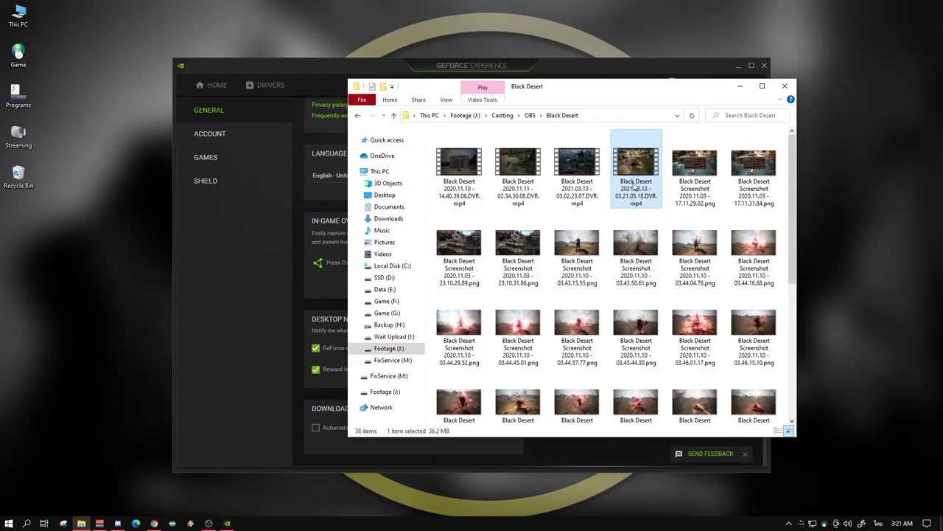
{"action": "left_click", "coordinate": [635, 188]}
{"action": "left_click", "coordinate": [623, 190]}
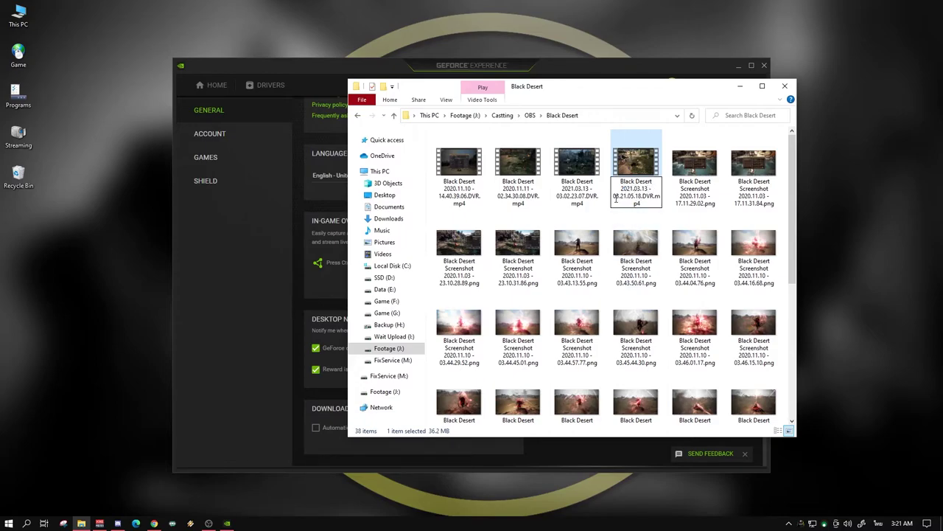
{"action": "left_click", "coordinate": [649, 164]}
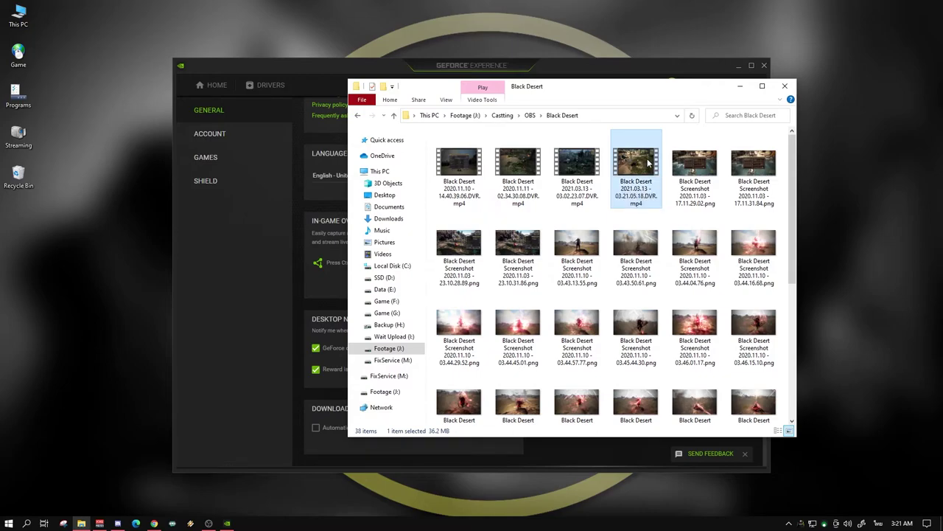
Step: Play the selected replay clip in a media player to review the recording, and close the player
{"action": "key", "text": "shift+F10"}
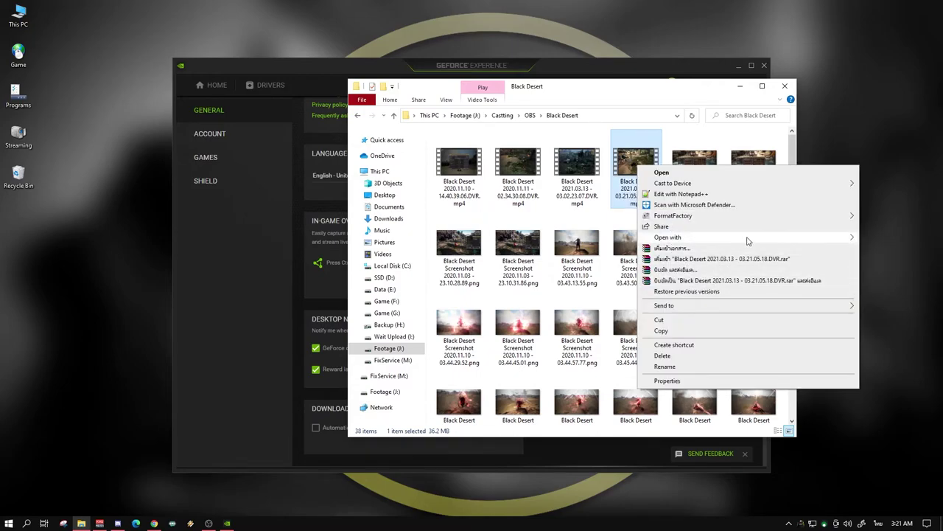
{"action": "mouse_move", "coordinate": [746, 242]}
{"action": "left_click", "coordinate": [584, 280]}
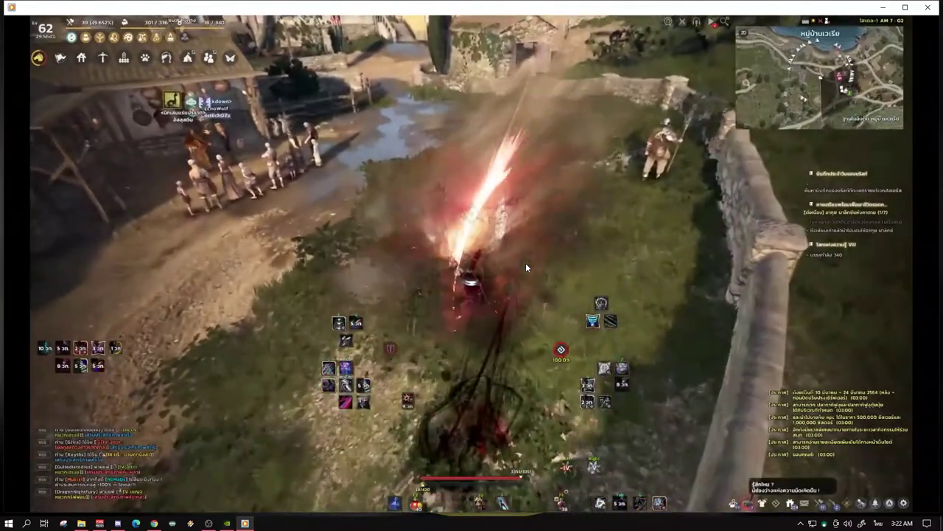
{"action": "mouse_move", "coordinate": [525, 270]}
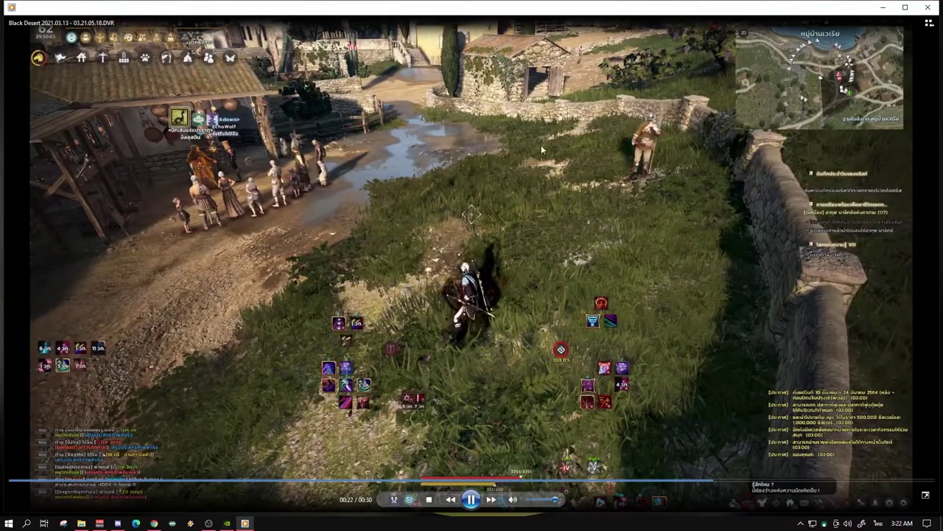
{"action": "key", "text": "alt+F4"}
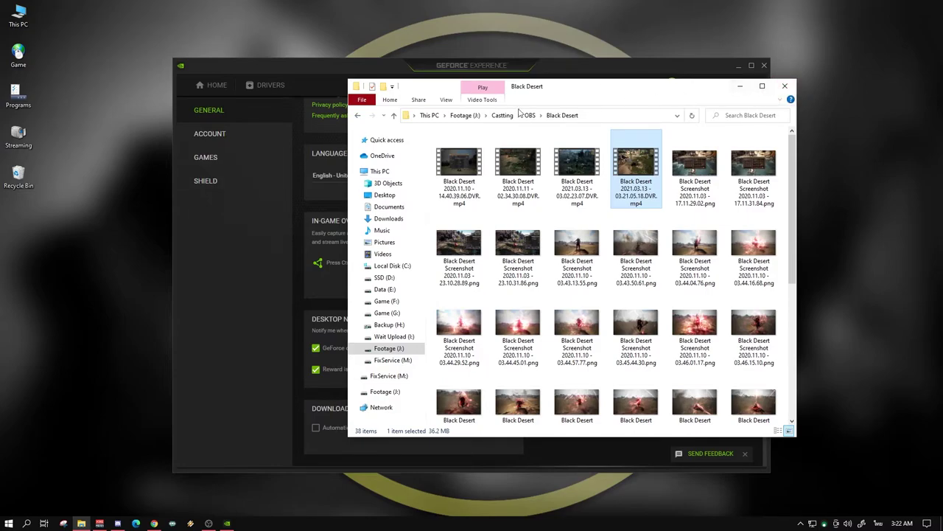
Step: Return to GeForce Experience, review the Record entries in the in-game overlay's keyboard shortcuts, and go back to the settings list
{"action": "left_click", "coordinate": [252, 296]}
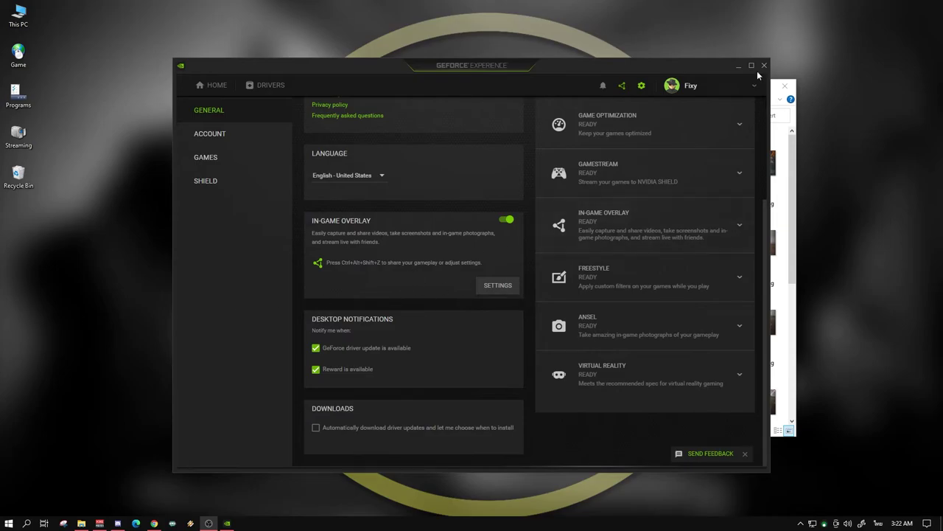
{"action": "left_click", "coordinate": [496, 287]}
{"action": "left_click", "coordinate": [480, 221]}
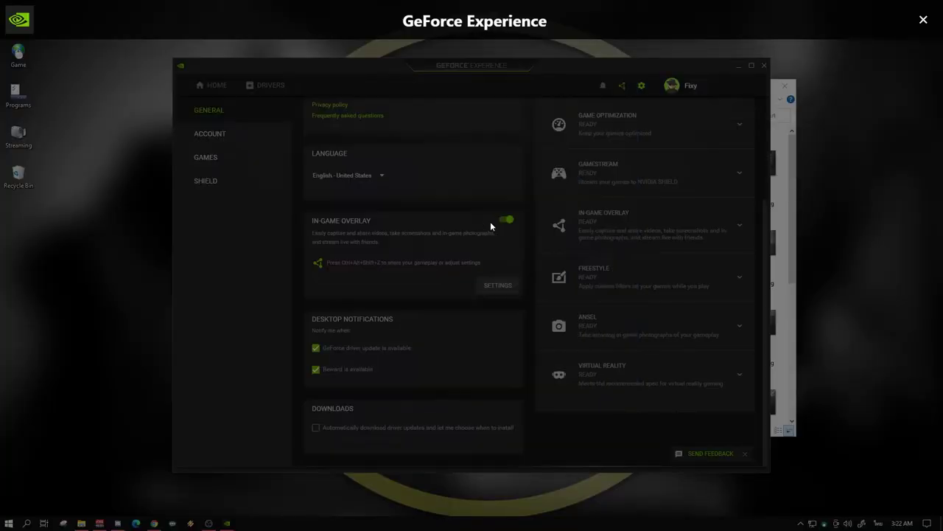
{"action": "scroll", "coordinate": [408, 183], "scroll_direction": "down", "scroll_amount": 2}
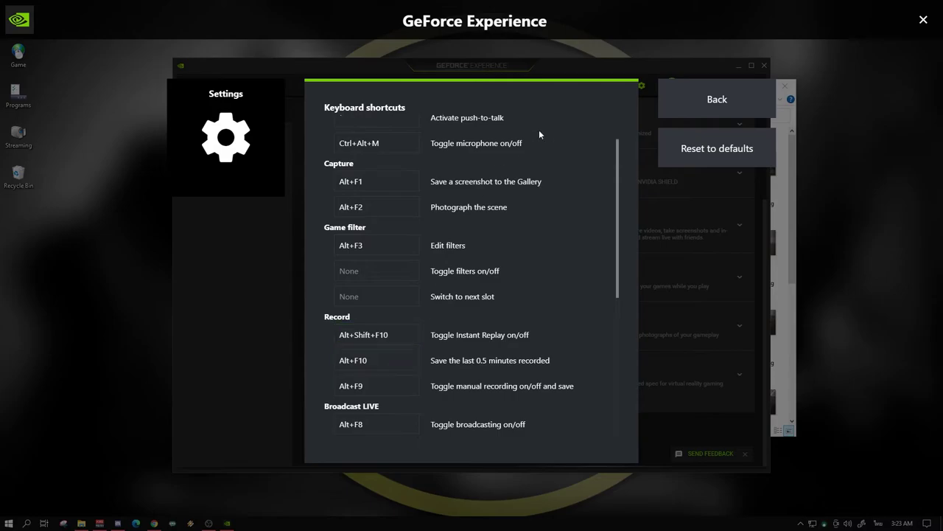
{"action": "left_click", "coordinate": [755, 92]}
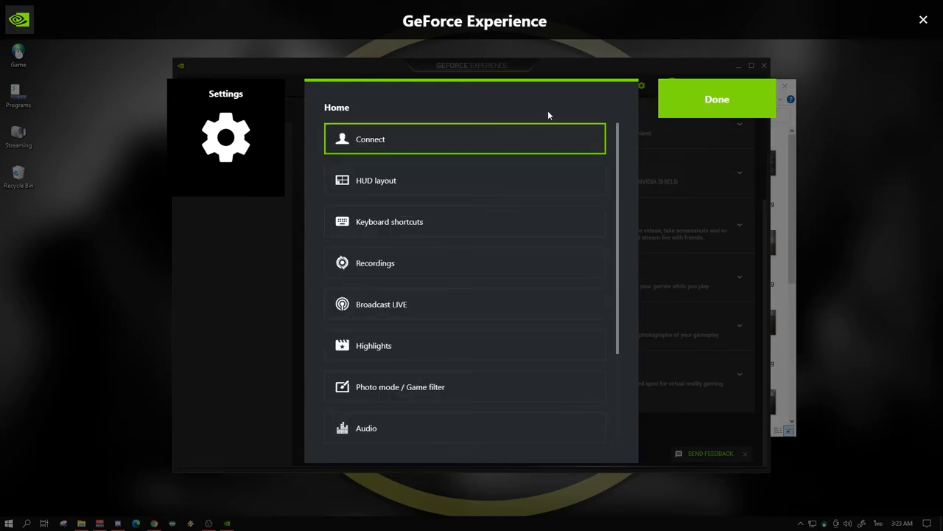
Step: Try the bottom-right position for the status indicator in the HUD layout, set it back to Off and leave the page
{"action": "left_click", "coordinate": [465, 192]}
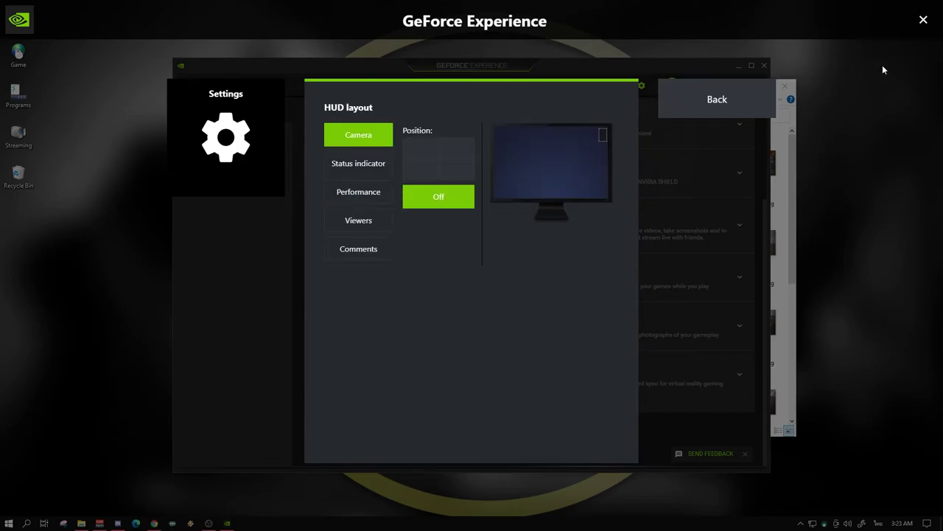
{"action": "left_click", "coordinate": [382, 174]}
{"action": "left_click", "coordinate": [379, 192]}
{"action": "left_click", "coordinate": [369, 169]}
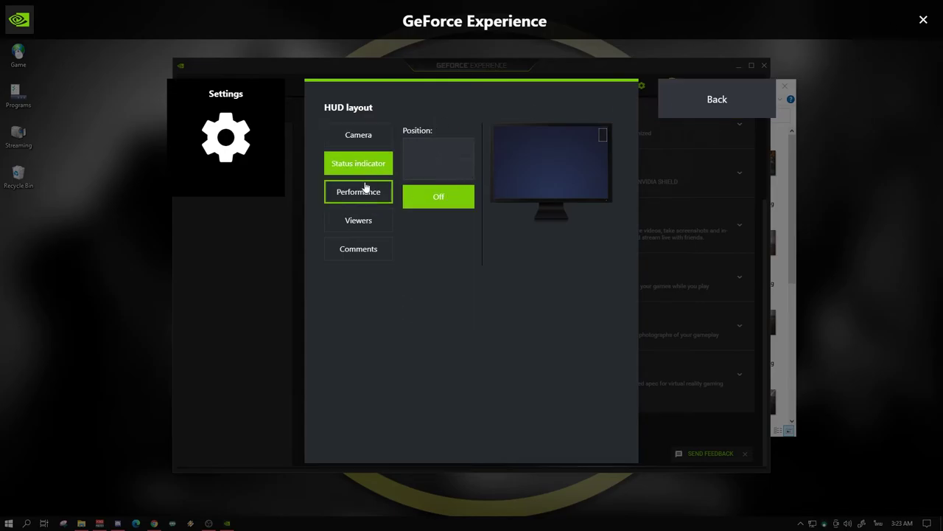
{"action": "left_click", "coordinate": [460, 176]}
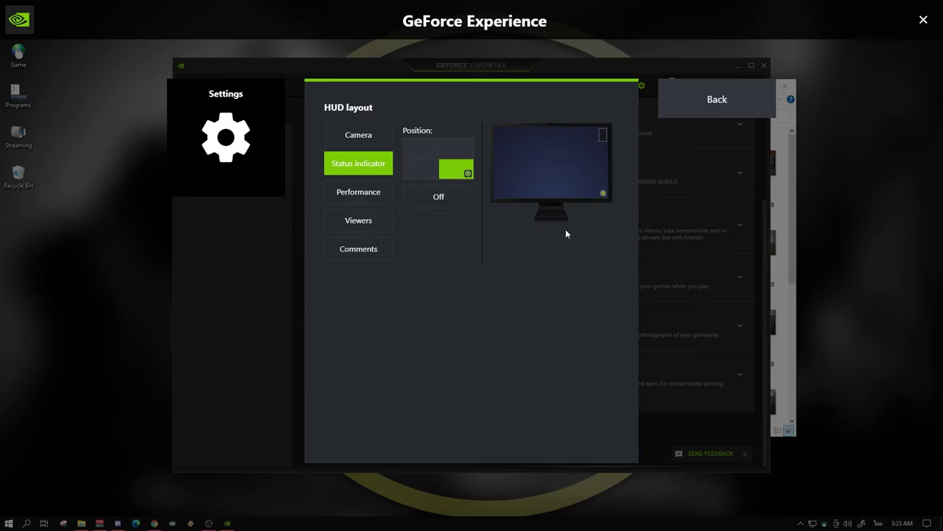
{"action": "left_click", "coordinate": [420, 199]}
{"action": "left_click", "coordinate": [713, 99]}
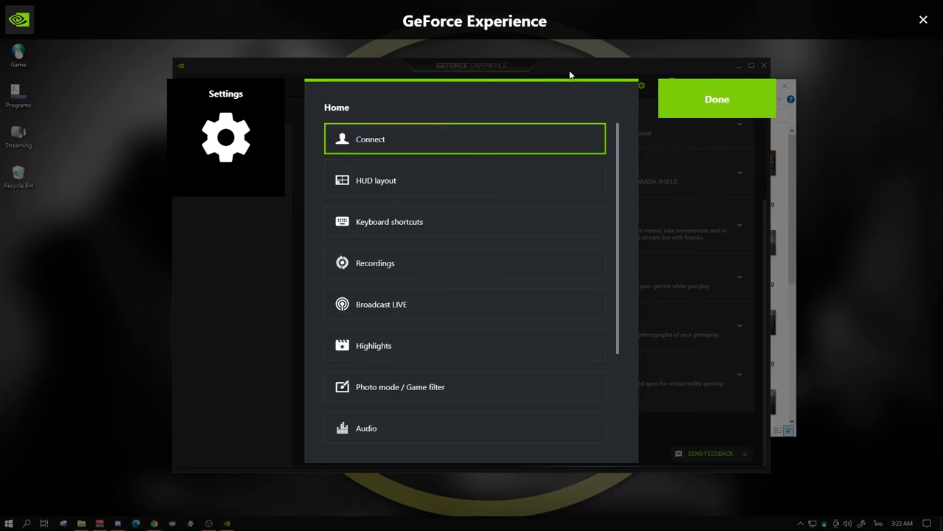
Step: Close the overlay, the File Explorer window and GeForce Experience
{"action": "left_click", "coordinate": [923, 20]}
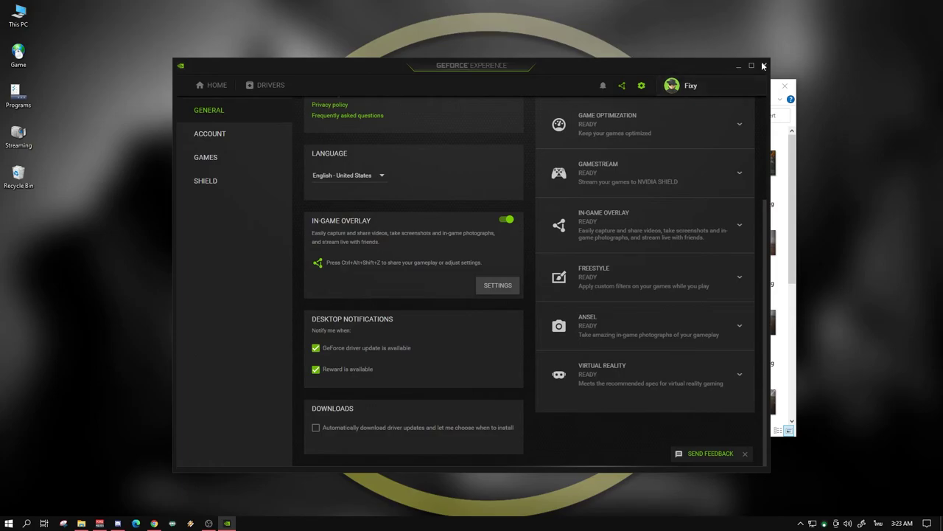
{"action": "left_click", "coordinate": [739, 66]}
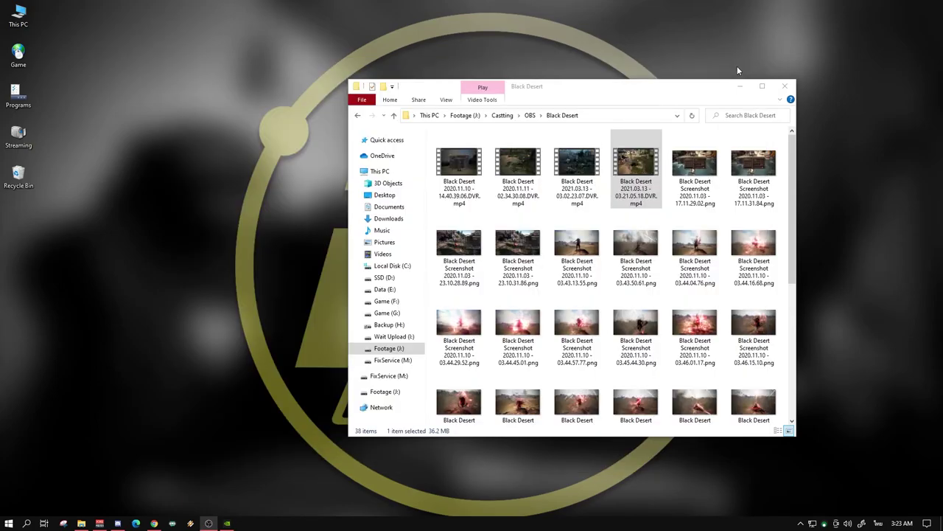
{"action": "left_click", "coordinate": [792, 87]}
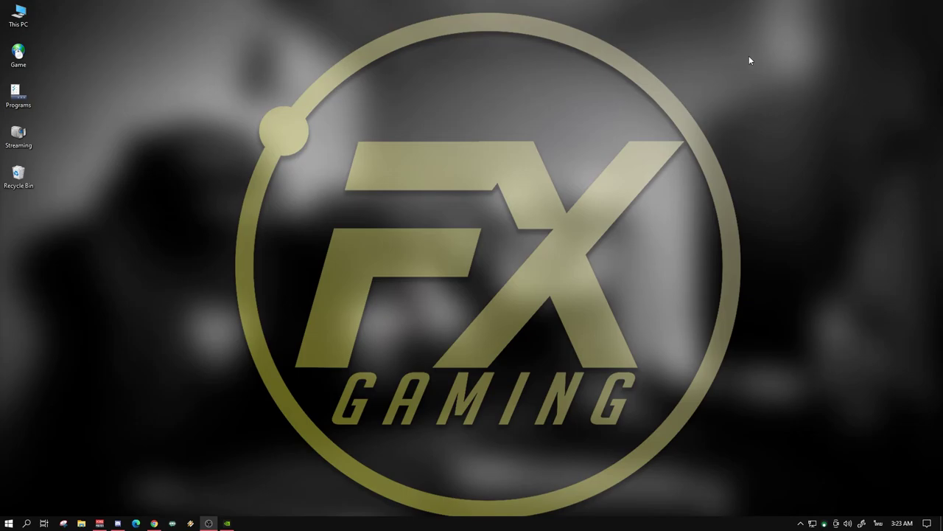
{"action": "right_click", "coordinate": [227, 523]}
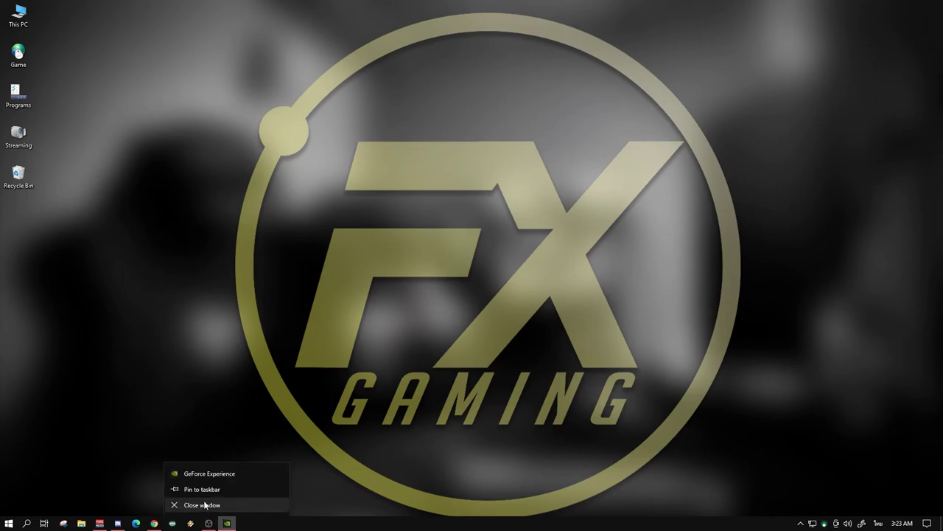
{"action": "left_click", "coordinate": [203, 505]}
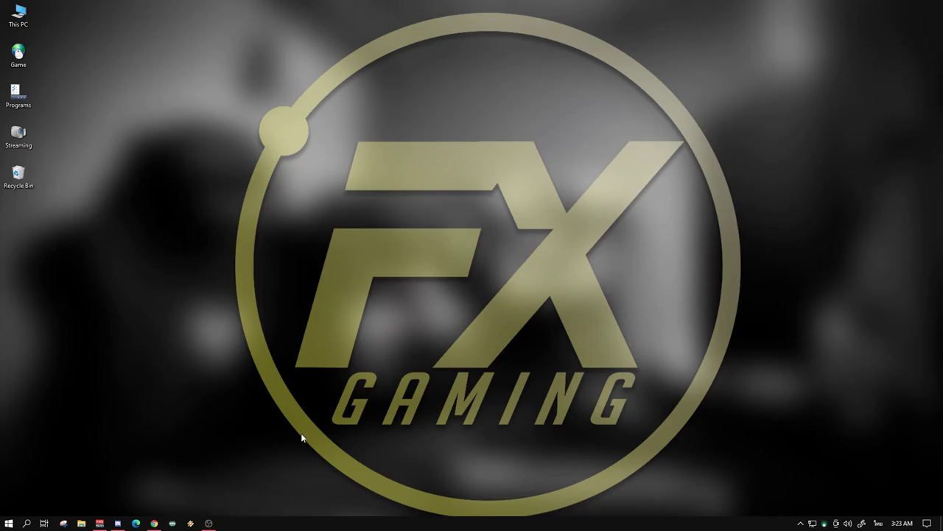